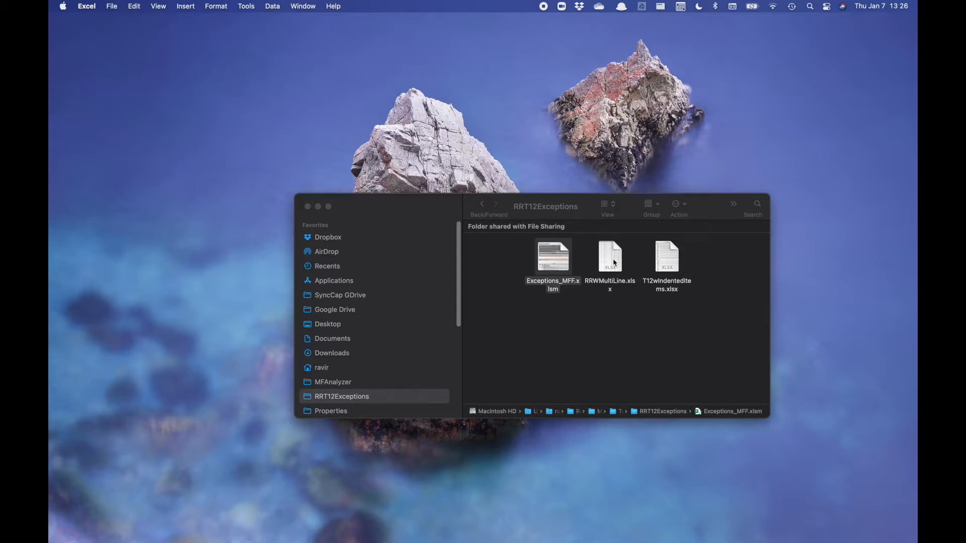
# - Open RRWMultiLine.xlsx from the RRT12Exceptions folder and select the subsidy charge code of unit 0111
pyautogui.click(614, 262)
pyautogui.doubleClick(614, 262)
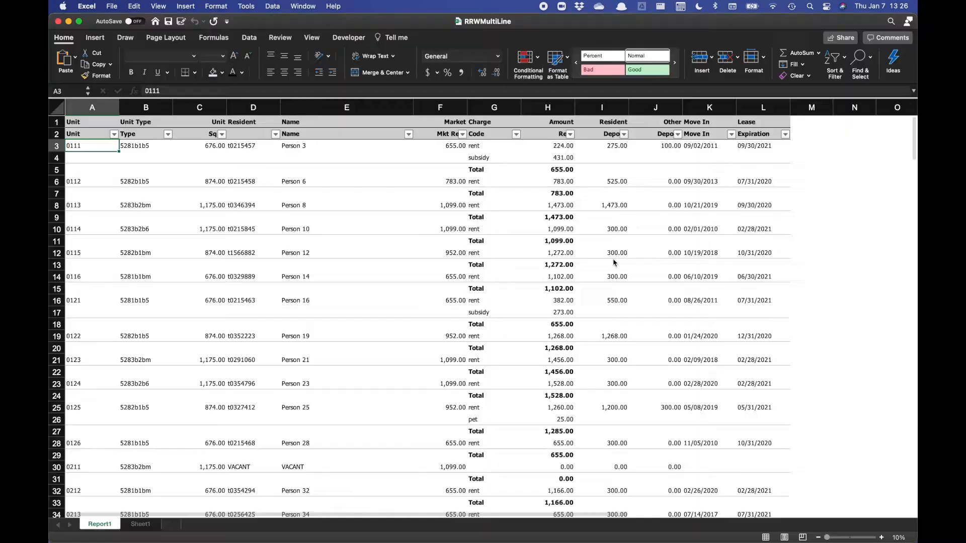
pyautogui.click(514, 158)
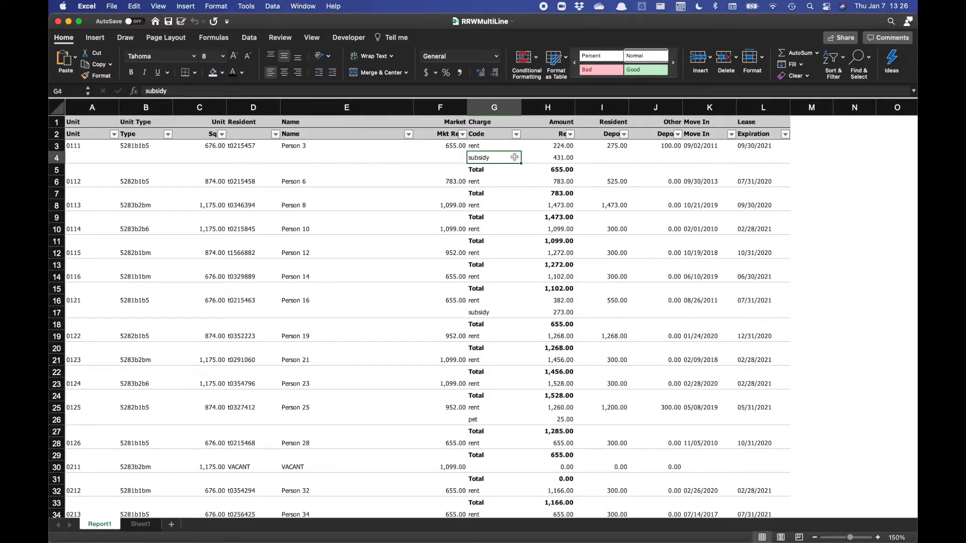
# - Examine the charge codes and amounts in columns G and H, comparing unit 0111's multiple charge lines with the single-charge units below it
pyautogui.press('Up')
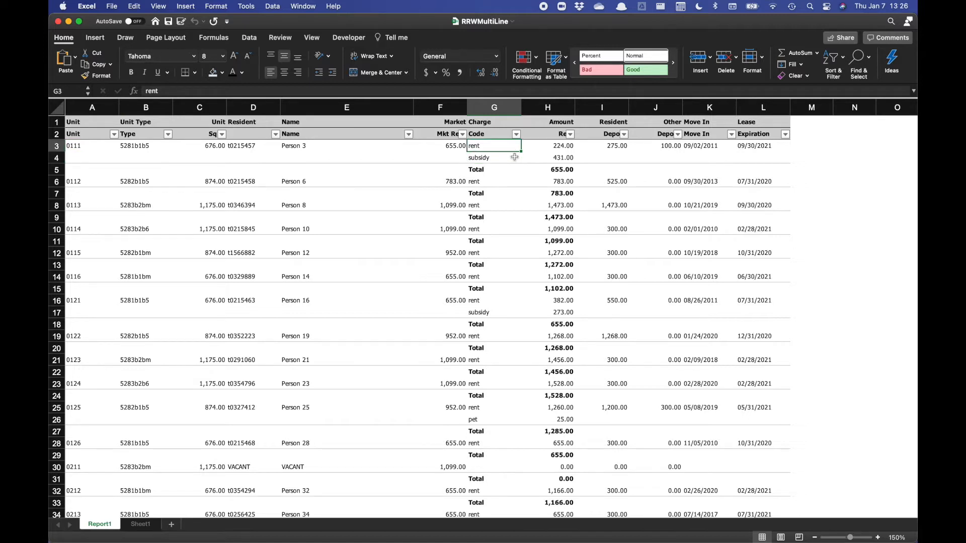
pyautogui.press('Left')
pyautogui.press('Right')
pyautogui.press('Down')
pyautogui.press('Right')
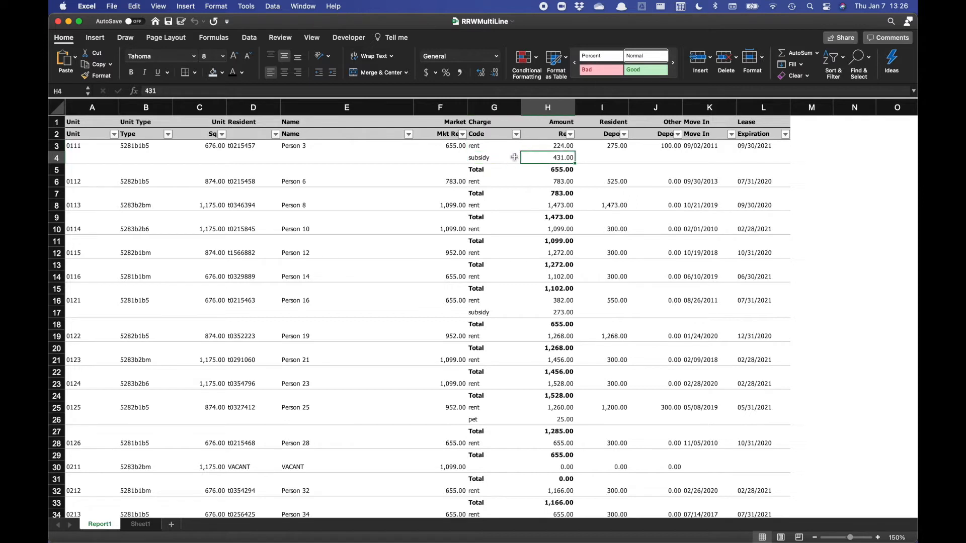
pyautogui.press('Up')
pyautogui.press('Down')
pyautogui.press('Down')
pyautogui.press('Down')
pyautogui.press('Down')
pyautogui.press('Down')
pyautogui.press('Down')
pyautogui.press('Left')
pyautogui.press('Left')
pyautogui.press('Down')
pyautogui.press('Right')
pyautogui.press('Right')
pyautogui.press('Left')
pyautogui.press('Up')
pyautogui.press('Up')
pyautogui.press('Up')
pyautogui.press('Up')
pyautogui.press('Up')
pyautogui.press('Down')
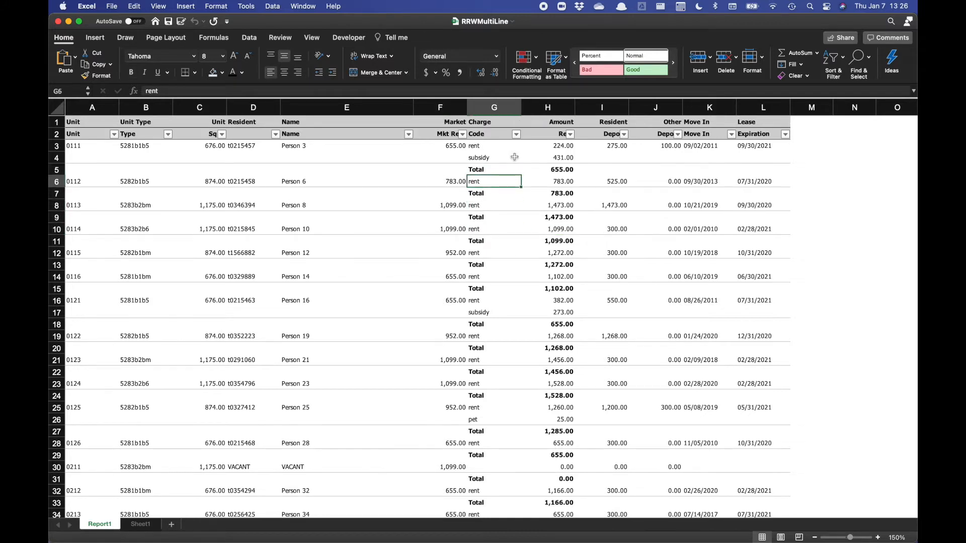
pyautogui.press('Up')
pyautogui.press('Up')
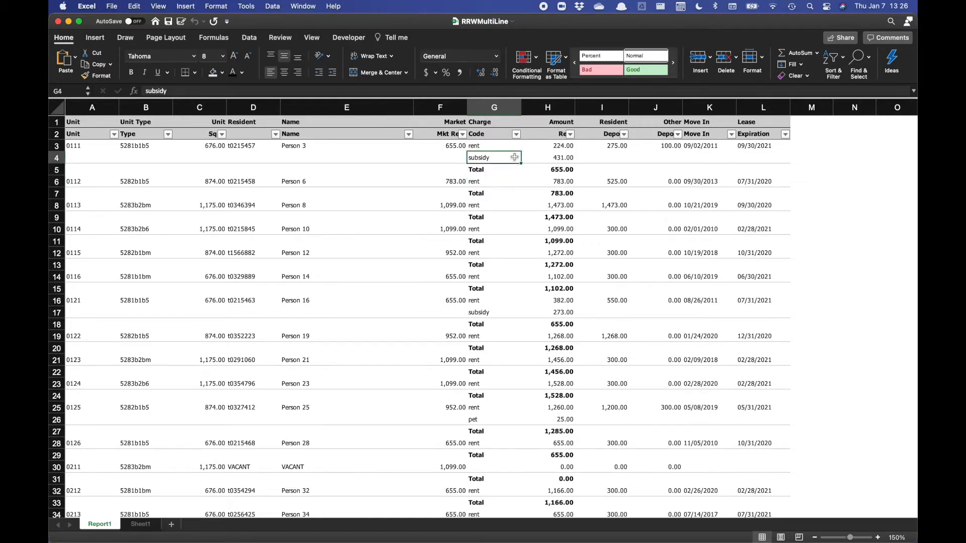
# - Look through the charge code rows below unit 0111, ending on the pet charge code of unit 0125
pyautogui.press('Down')
pyautogui.press('Down')
pyautogui.press('Down')
pyautogui.press('Down')
pyautogui.press('Down')
pyautogui.press('Down')
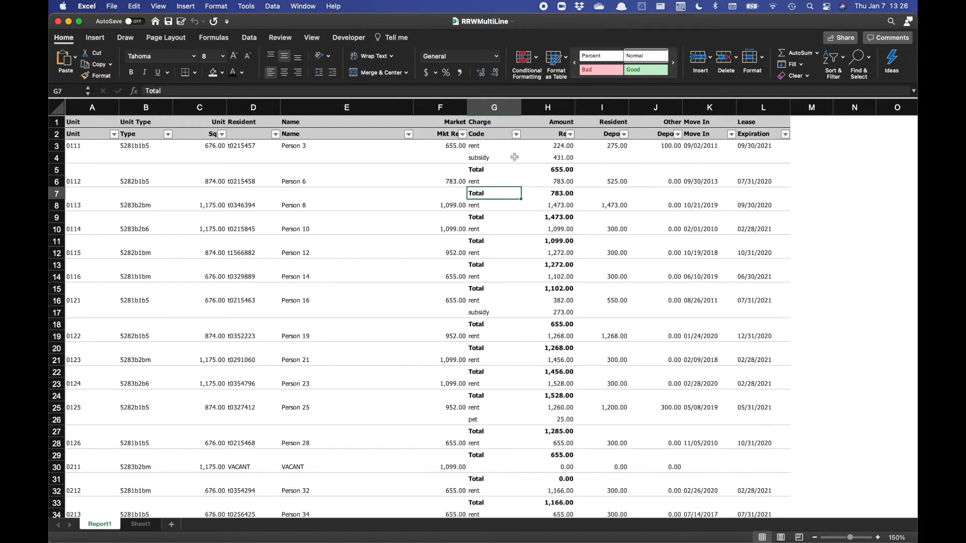
pyautogui.click(482, 421)
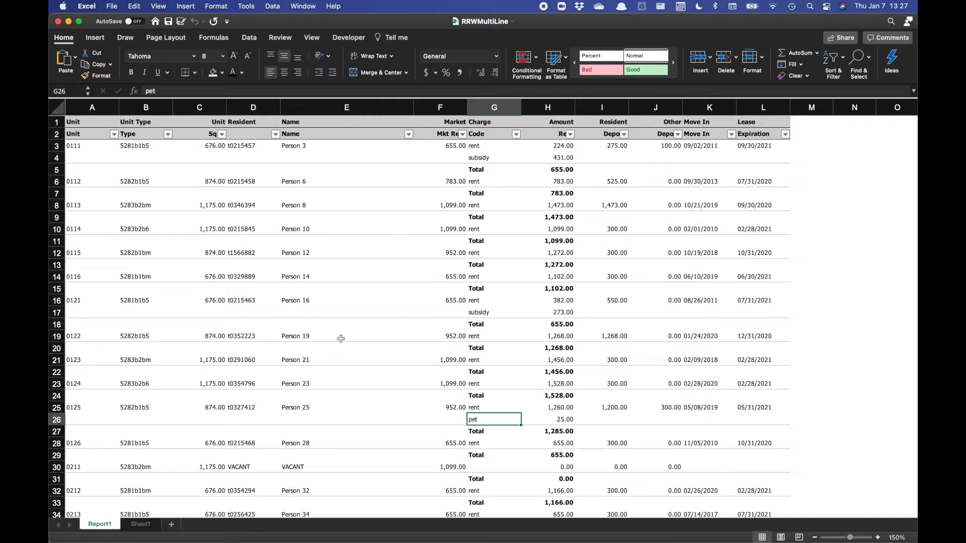
# - Switch to Finder, open T12wIndentedItems.xlsx and select the blank cell B9 beside the Net Gross Rent heading
pyautogui.press('super+Tab')
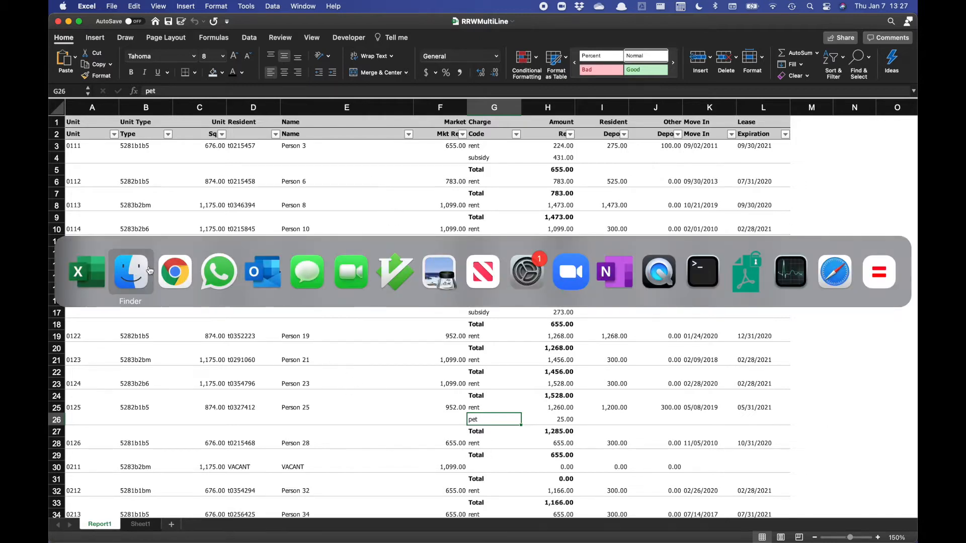
pyautogui.doubleClick(669, 274)
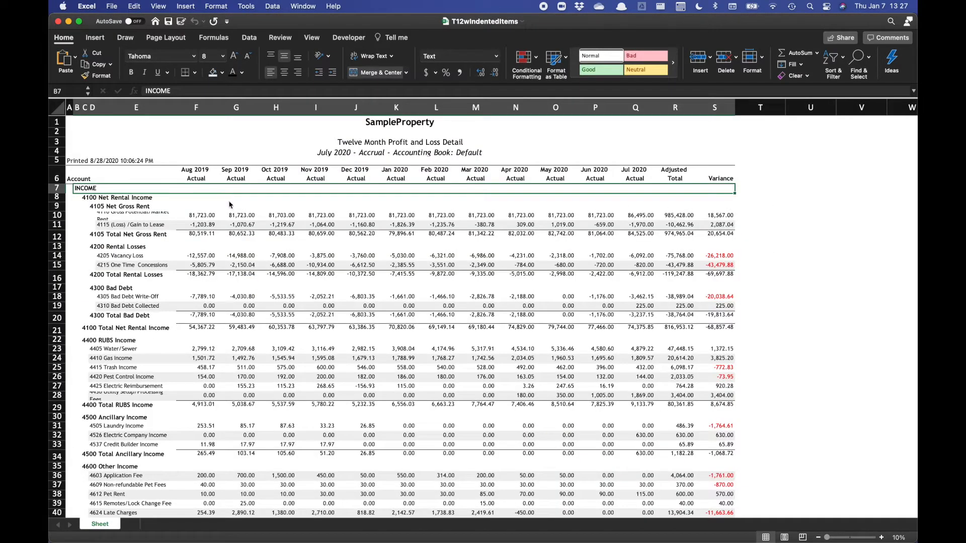
pyautogui.click(76, 206)
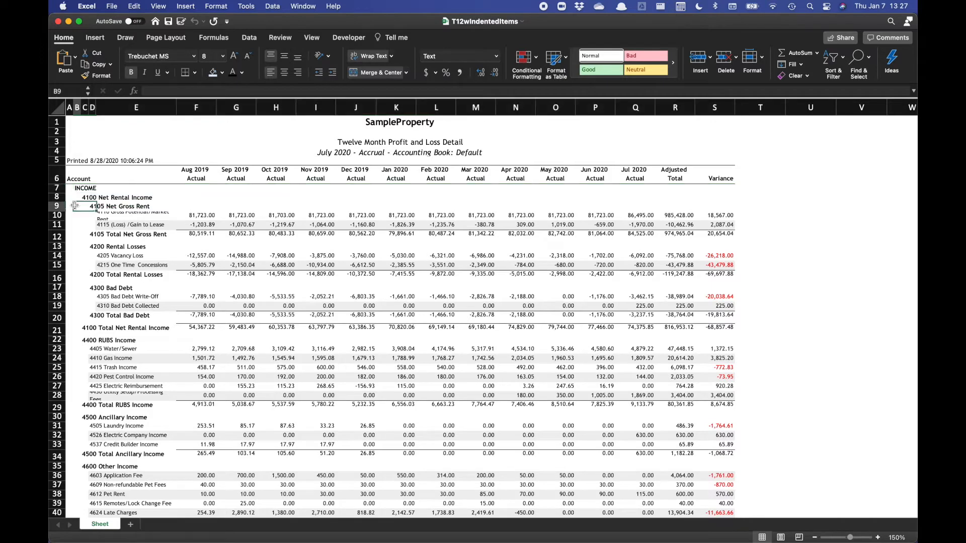
# - Examine how the income account descriptions in rows 7 to 12 are indented and merged across columns B to E
pyautogui.press('Right')
pyautogui.press('Right')
pyautogui.press('Left')
pyautogui.press('Left')
pyautogui.press('Up')
pyautogui.press('Up')
pyautogui.press('Up')
pyautogui.press('Right')
pyautogui.press('Down')
pyautogui.press('Down')
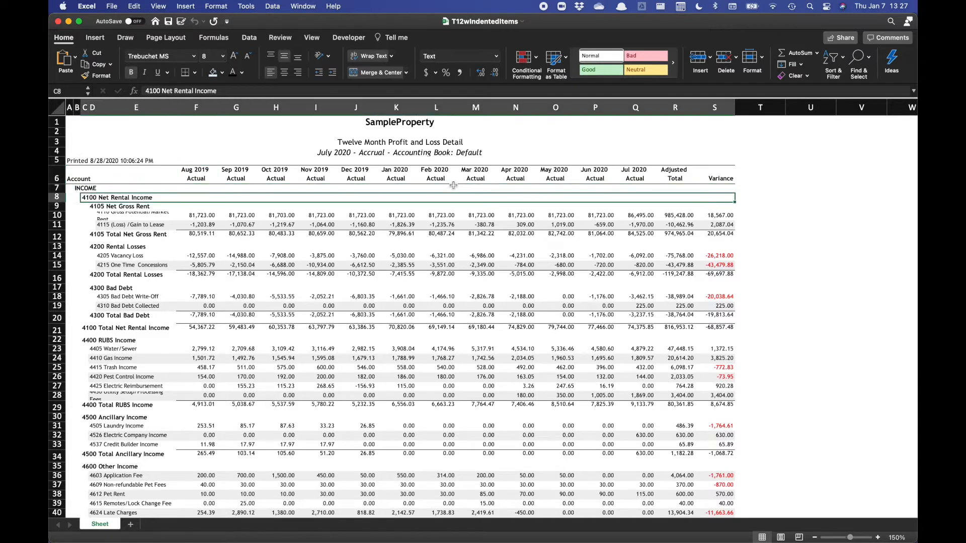
pyautogui.press('Down')
pyautogui.press('Down')
pyautogui.press('Left')
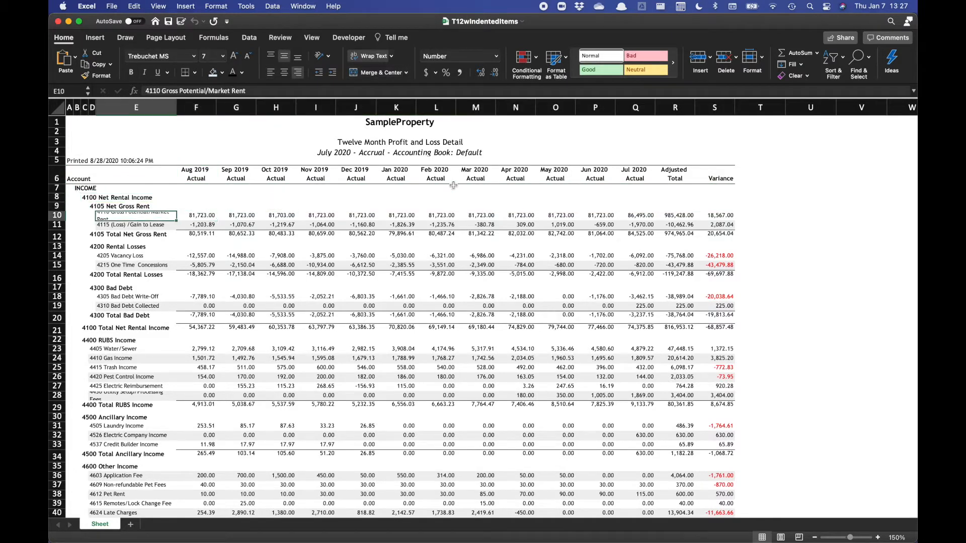
pyautogui.press('Down')
pyautogui.press('Down')
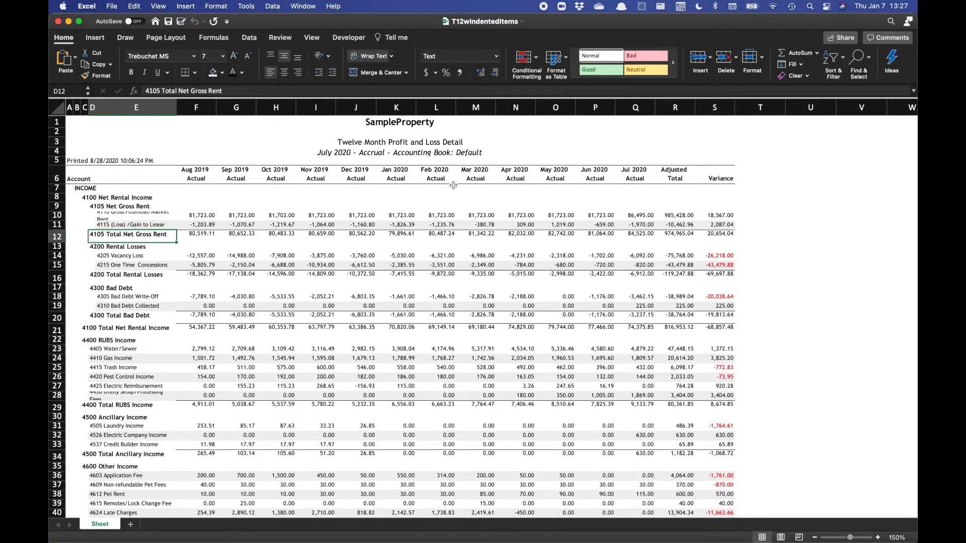
pyautogui.press('Right')
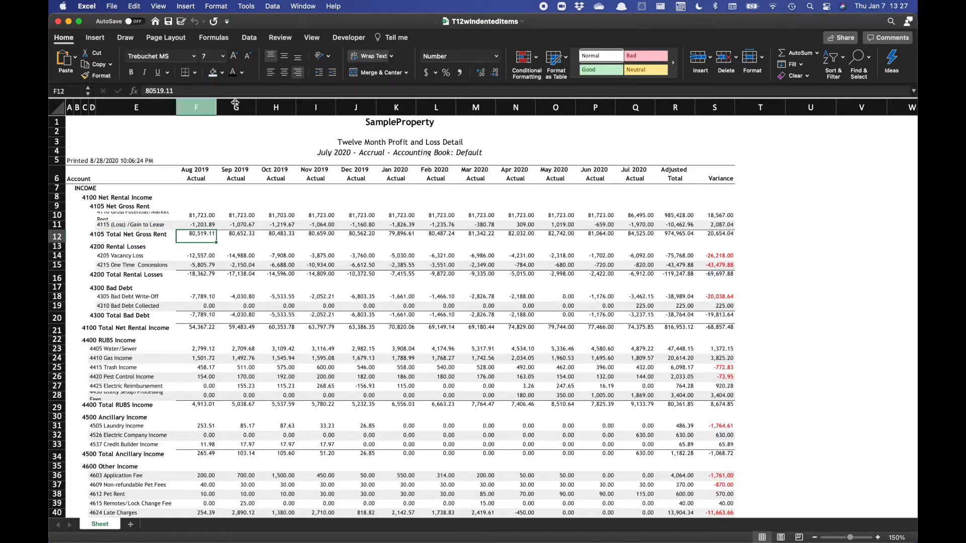
# - Switch to Finder and open Exceptions_MFF.xlsm with macros enabled
pyautogui.press('super+Tab')
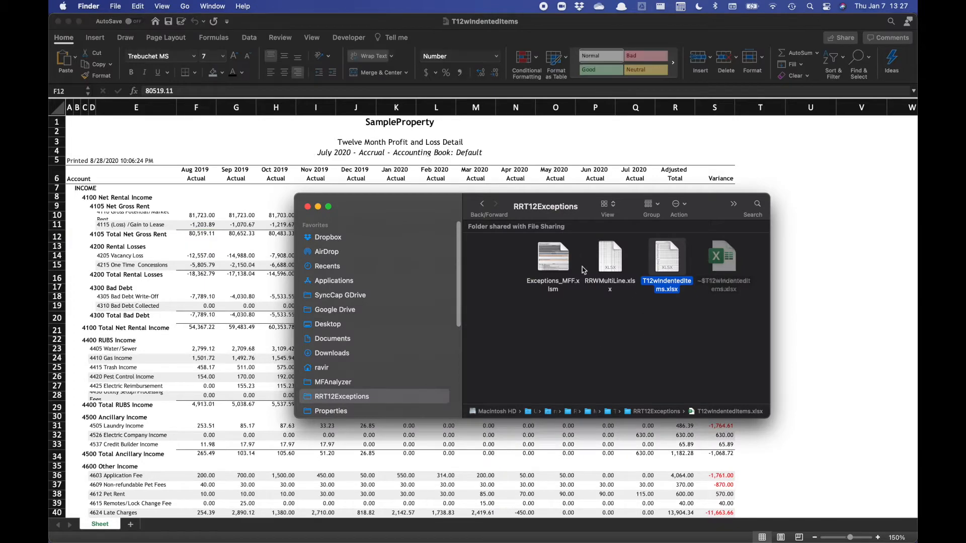
pyautogui.doubleClick(553, 261)
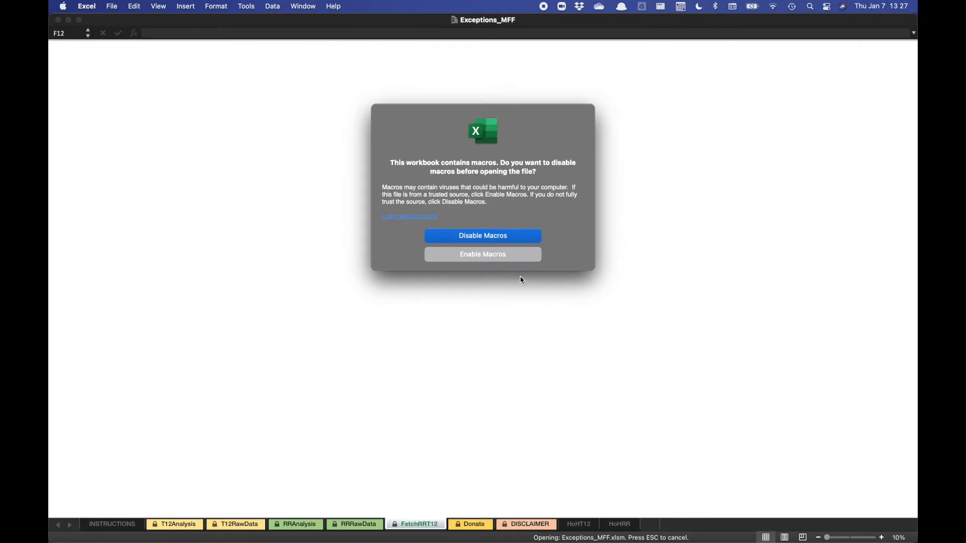
pyautogui.click(509, 251)
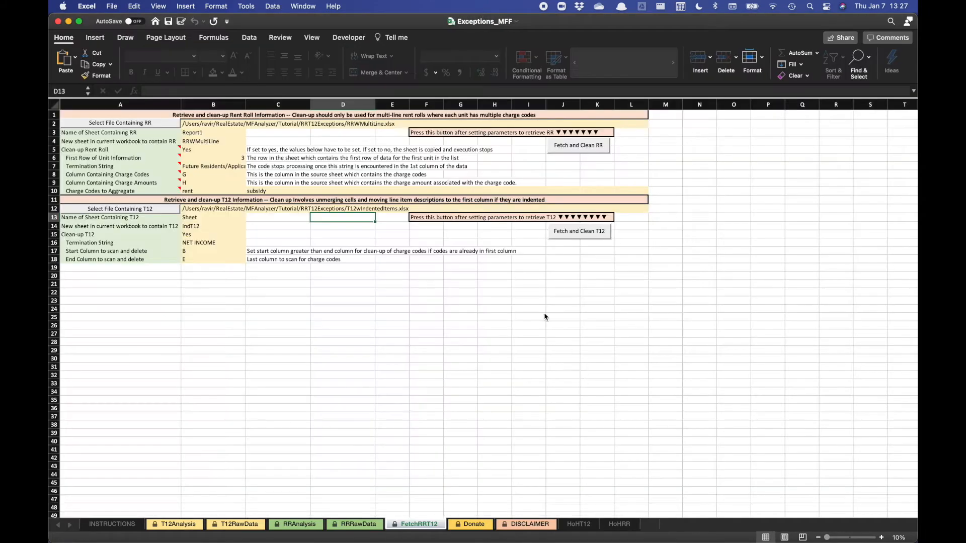
# - Review the rent roll retrieval parameters on the FetchRRT12 sheet, going up to the source file path in B2
pyautogui.press('Up')
pyautogui.press('Up')
pyautogui.press('Up')
pyautogui.press('Up')
pyautogui.press('Up')
pyautogui.press('Up')
pyautogui.press('Up')
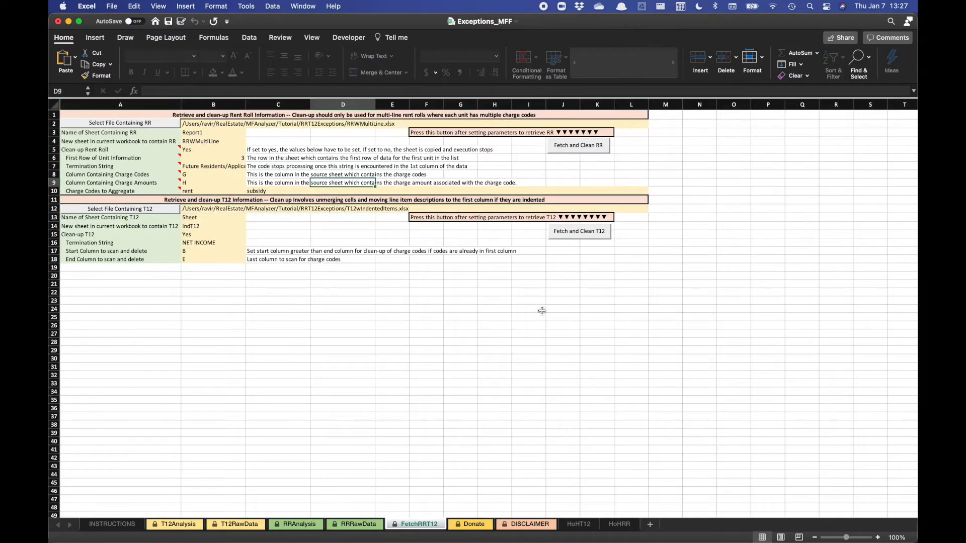
pyautogui.press('Left')
pyautogui.press('Left')
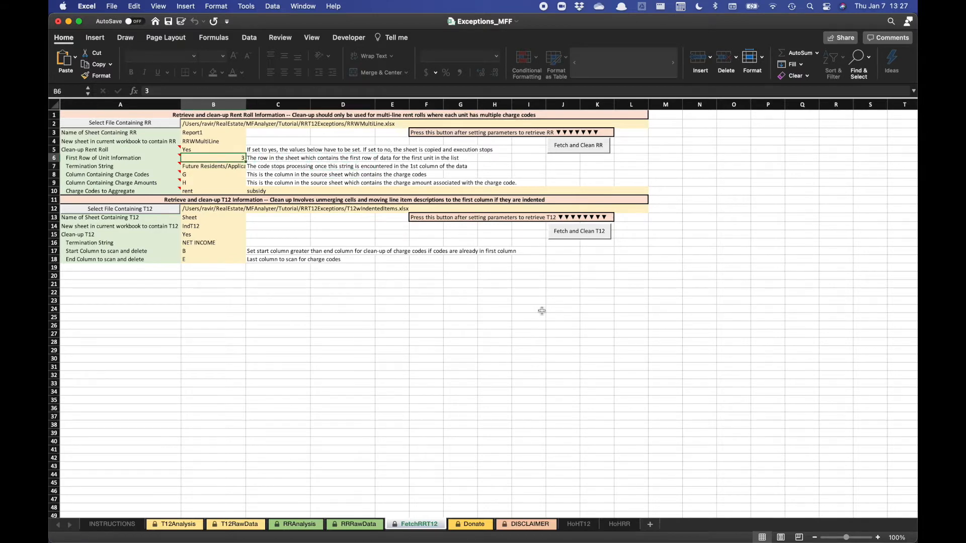
pyautogui.press('Up')
pyautogui.press('Up')
pyautogui.press('Up')
pyautogui.press('Up')
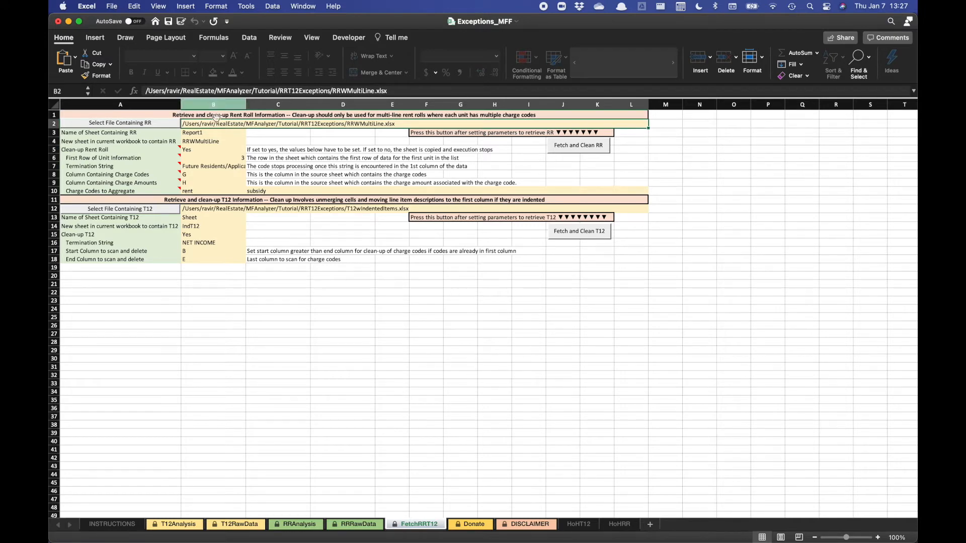
# - Choose RRWMultiLine.xlsx from the RRT12Exceptions folder as the file containing the rent roll
pyautogui.click(139, 125)
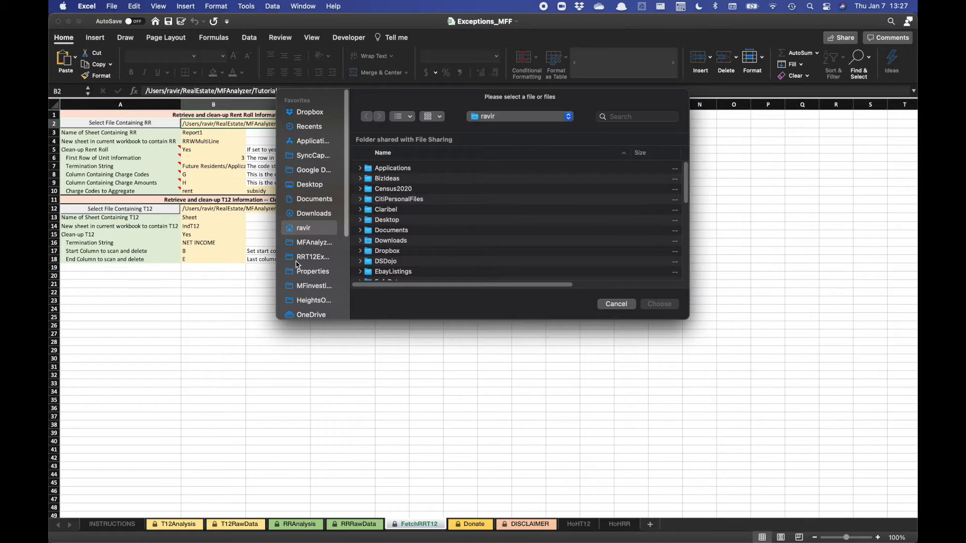
pyautogui.click(298, 257)
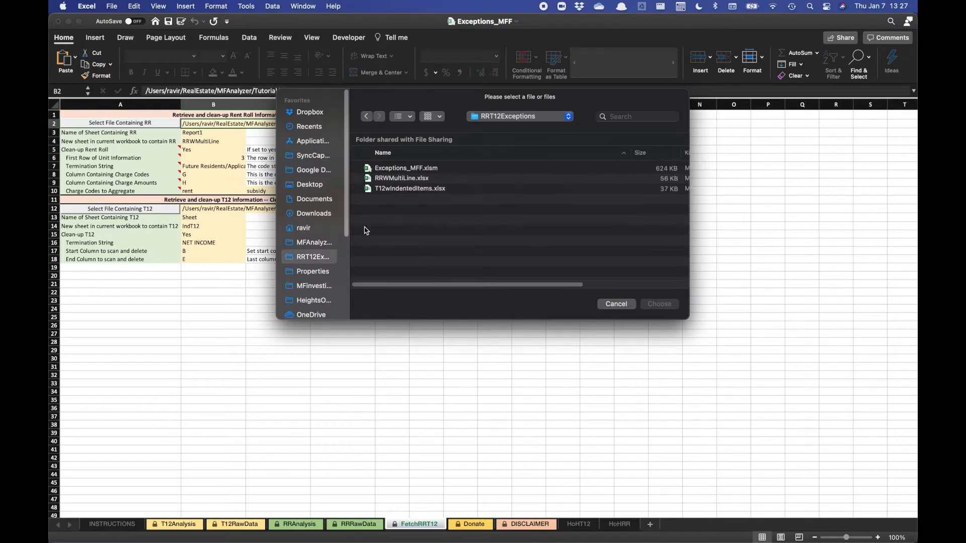
pyautogui.click(415, 181)
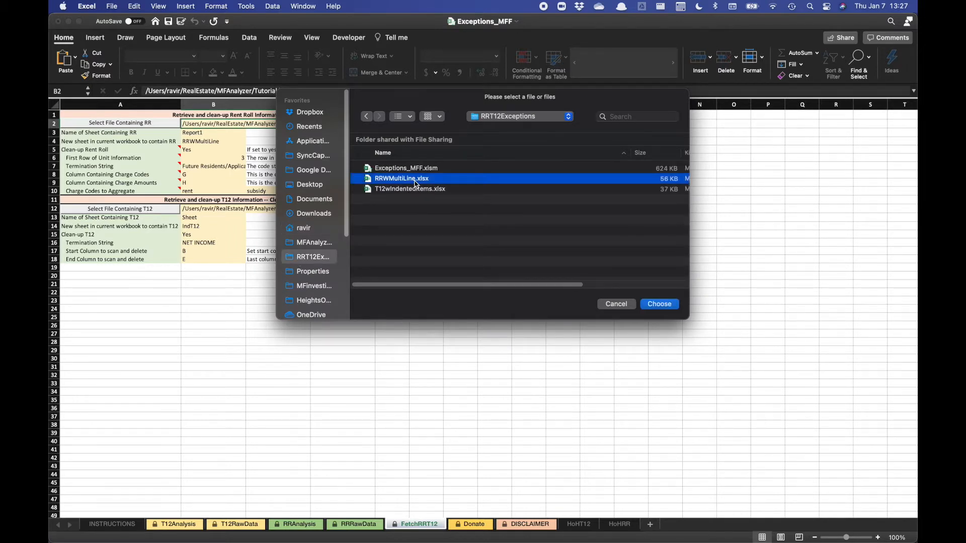
pyautogui.doubleClick(415, 181)
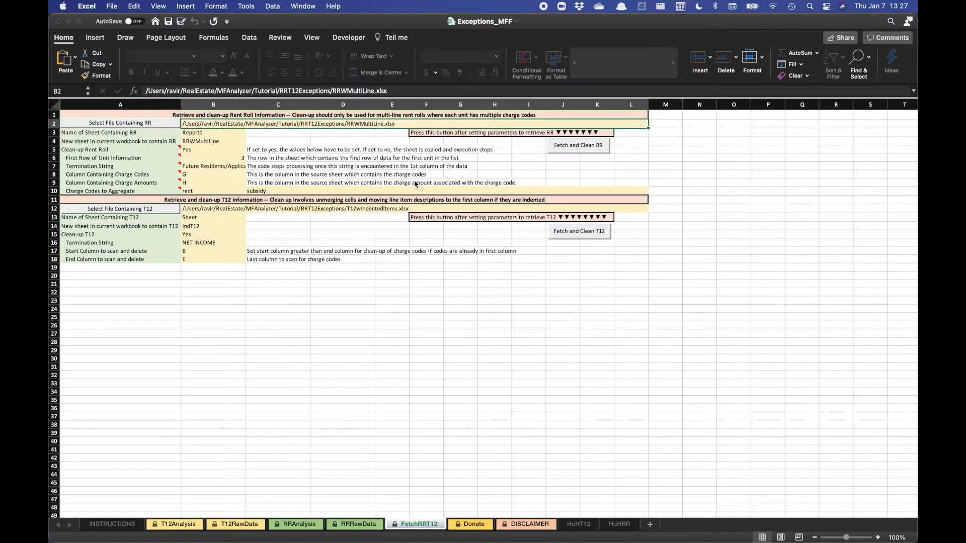
# - Check the rent roll's source sheet name, new sheet name and Clean-up Rent Roll setting in B3 to B5
pyautogui.click(234, 139)
pyautogui.click(233, 134)
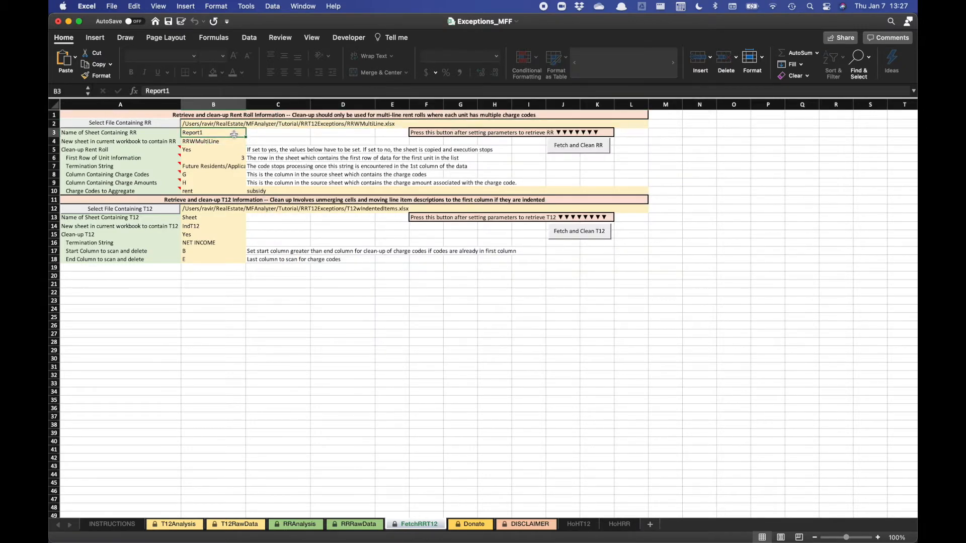
pyautogui.click(212, 141)
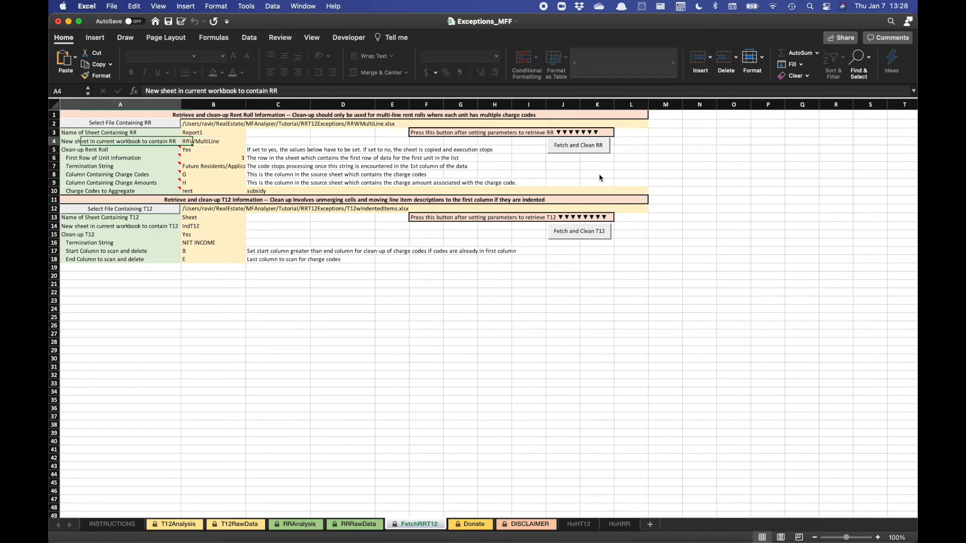
pyautogui.press('Down')
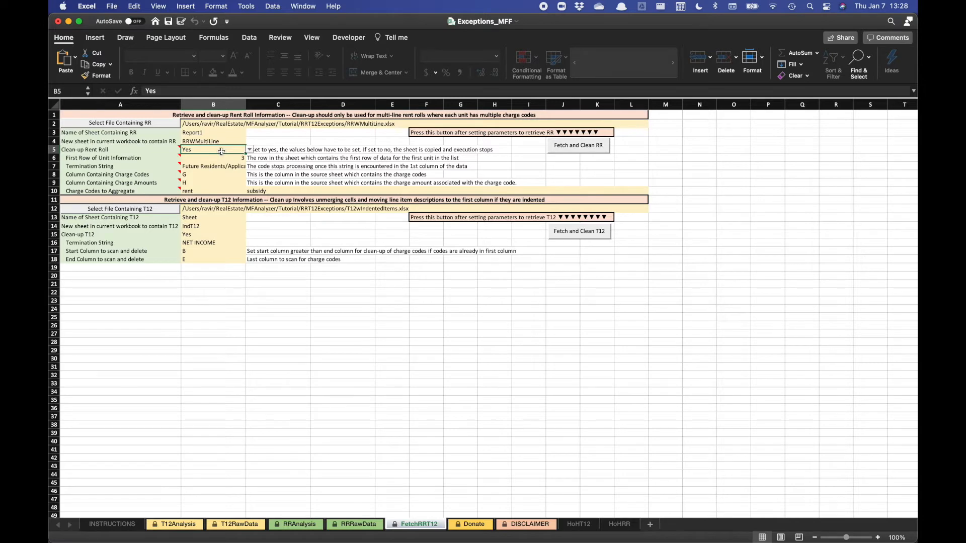
# - Review the clean-up parameters in B6:B10, from First Row of Unit Information to Charge Codes to Aggregate
pyautogui.click(240, 158)
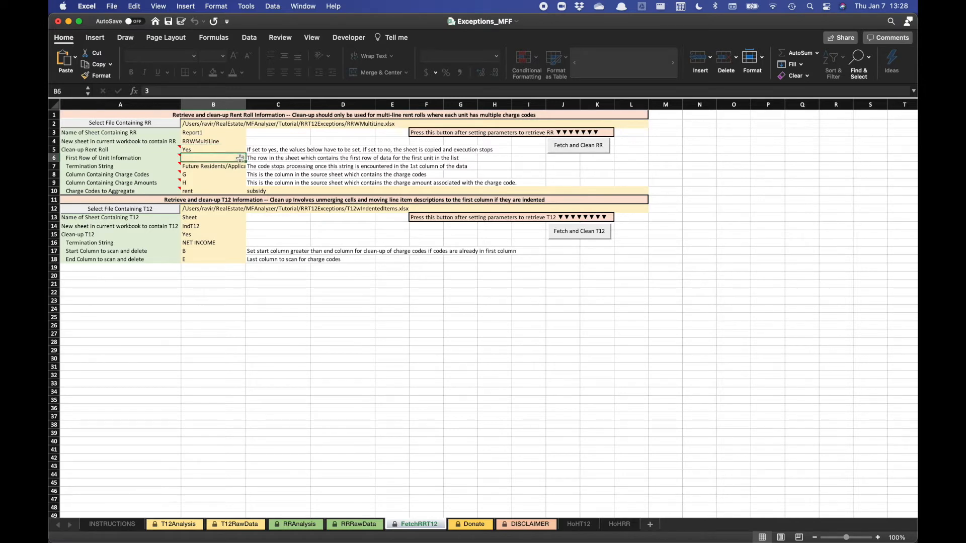
pyautogui.hotkey('shift', 'Down')
pyautogui.hotkey('shift', 'Down')
pyautogui.hotkey('shift', 'Down')
pyautogui.hotkey('shift', 'Down')
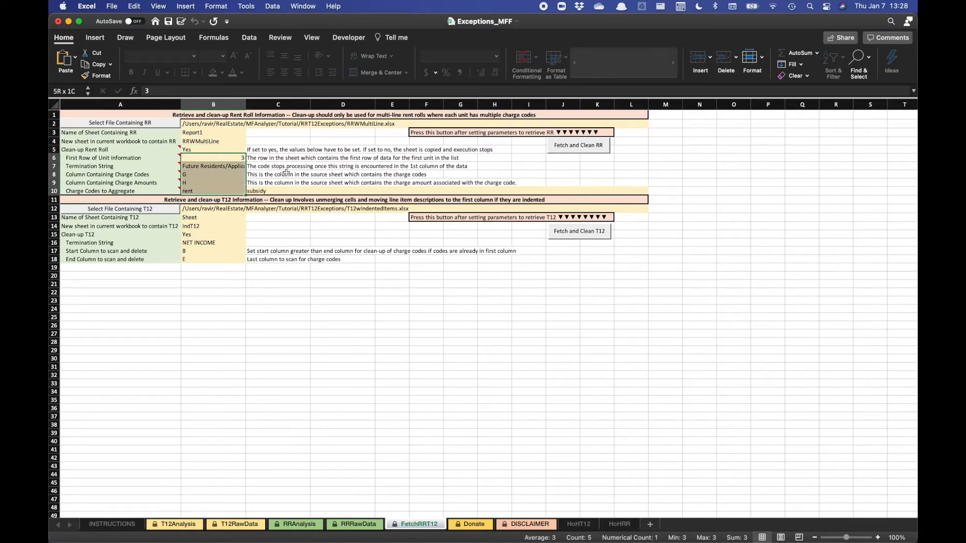
pyautogui.hotkey('shift', 'Up')
pyautogui.hotkey('shift', 'Up')
pyautogui.hotkey('shift', 'Up')
pyautogui.hotkey('shift', 'Up')
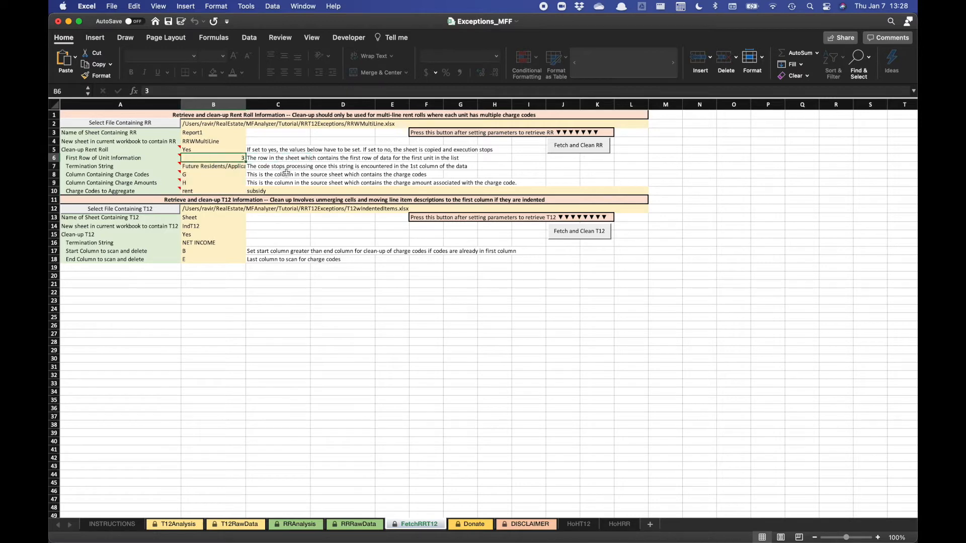
# - Check the first row of unit data in the RRWMultiLine workbook and return to the Exceptions_MFF workbook
pyautogui.press('super+Tab')
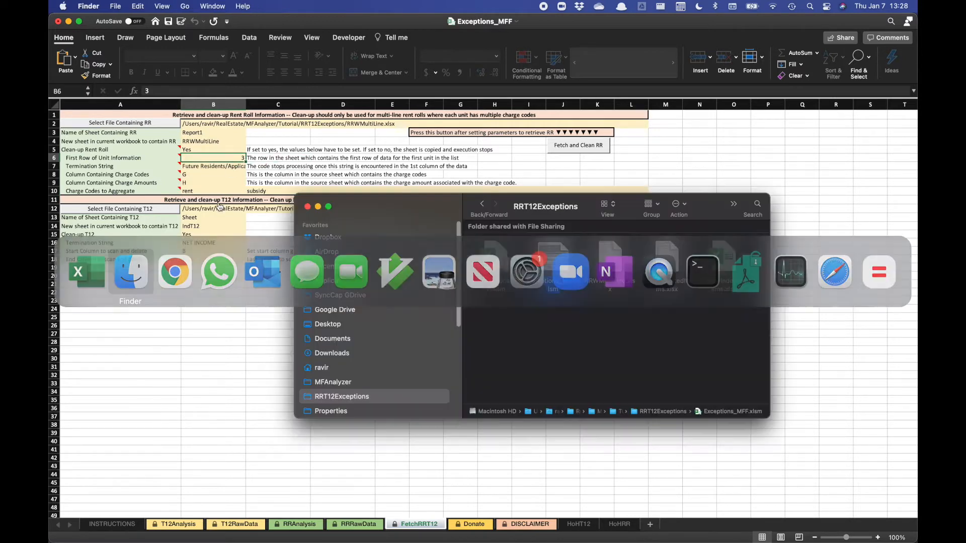
pyautogui.click(613, 272)
pyautogui.press('super+Tab')
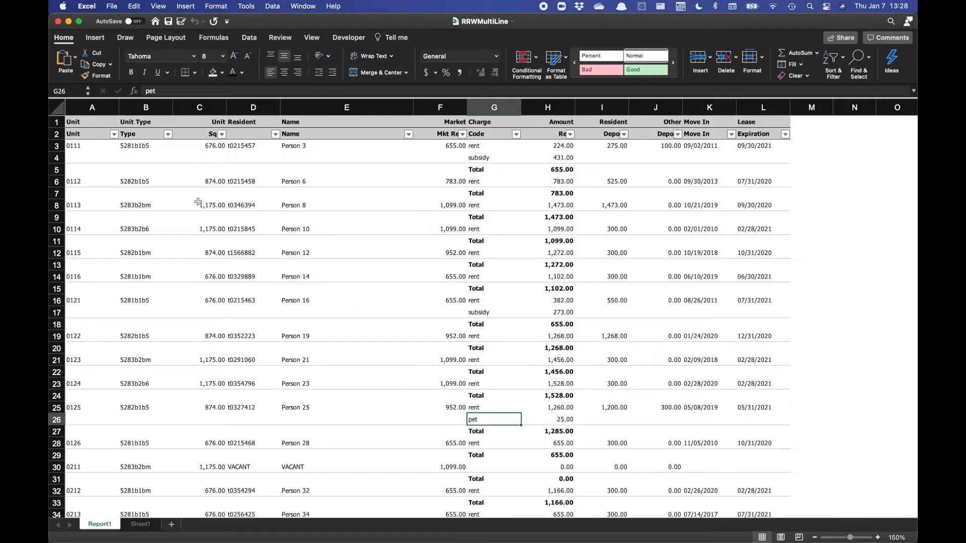
pyautogui.click(76, 147)
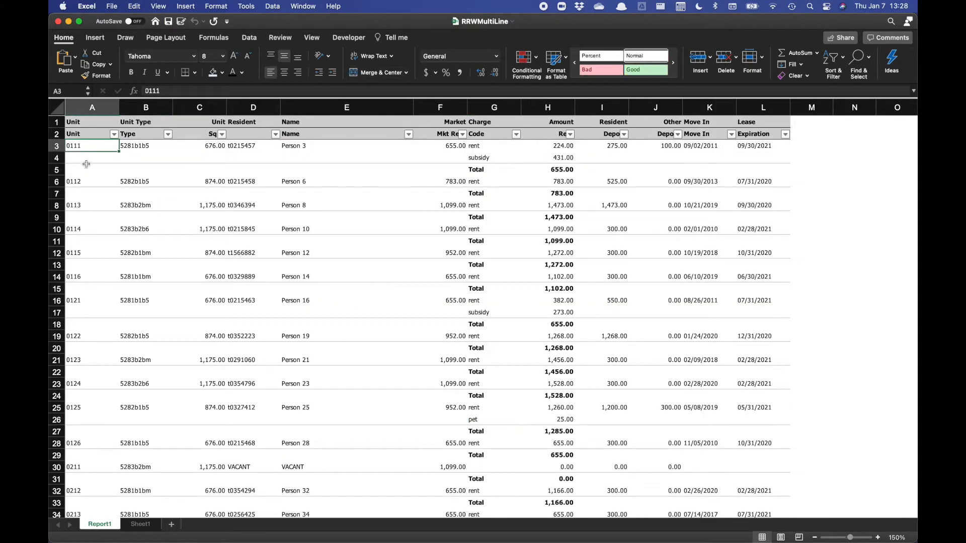
pyautogui.press('super+grave')
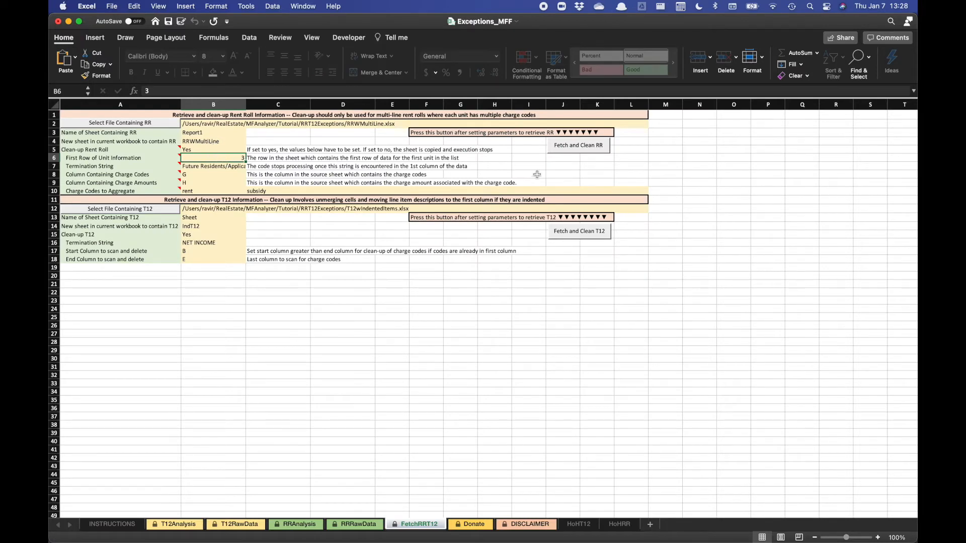
# - Check the Termination String in B7 and locate the Future Residents/Applicants row in the RRWMultiLine workbook
pyautogui.press('Down')
pyautogui.press('Up')
pyautogui.press('Down')
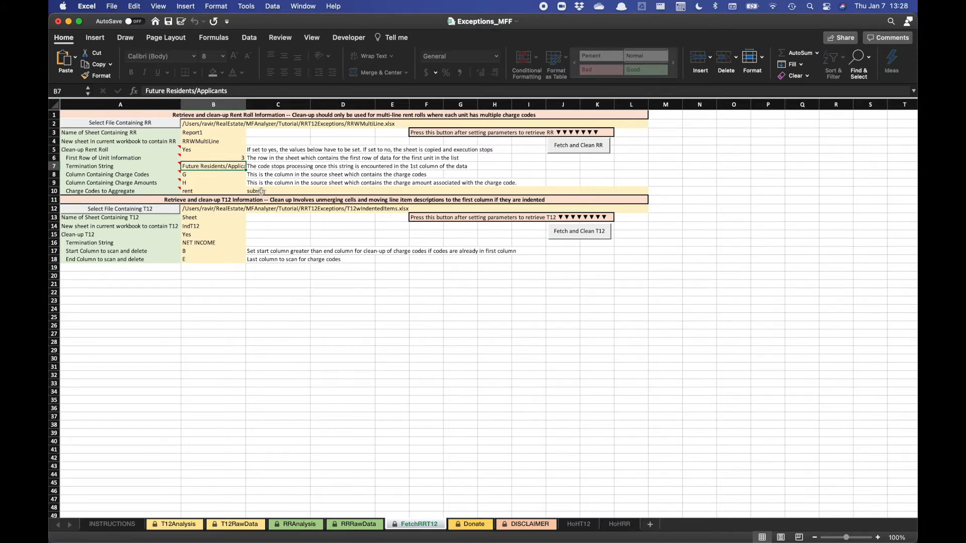
pyautogui.press('super+grave')
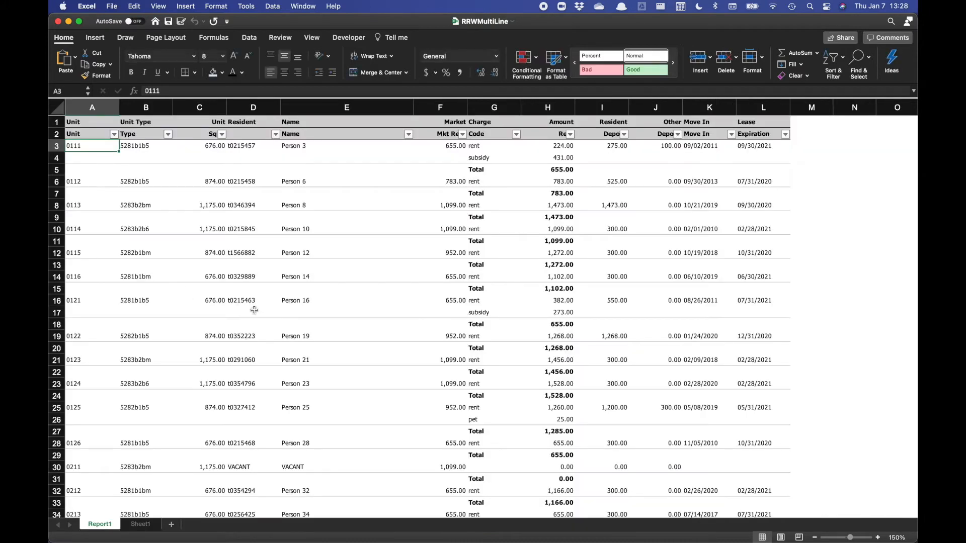
pyautogui.scroll(-20, 149, 285)
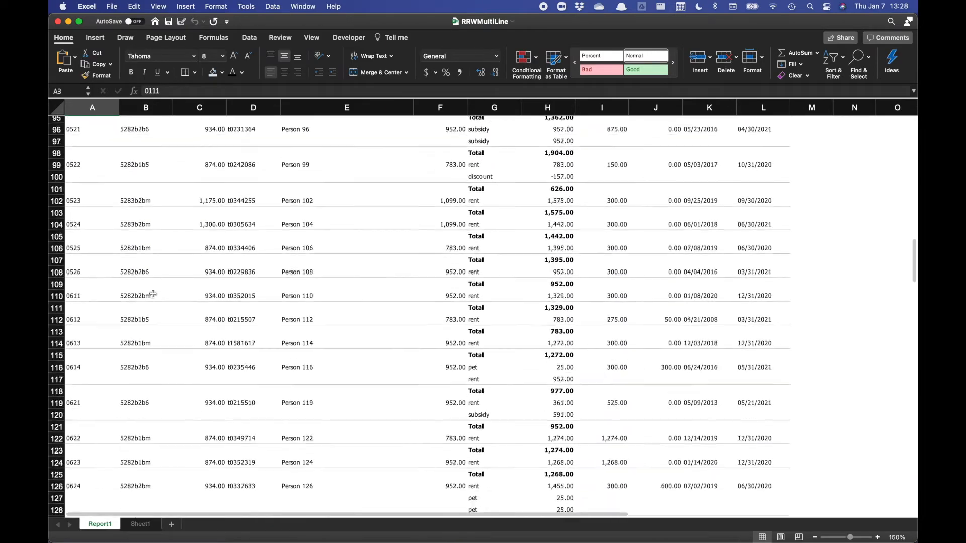
pyautogui.scroll(-20, 153, 294)
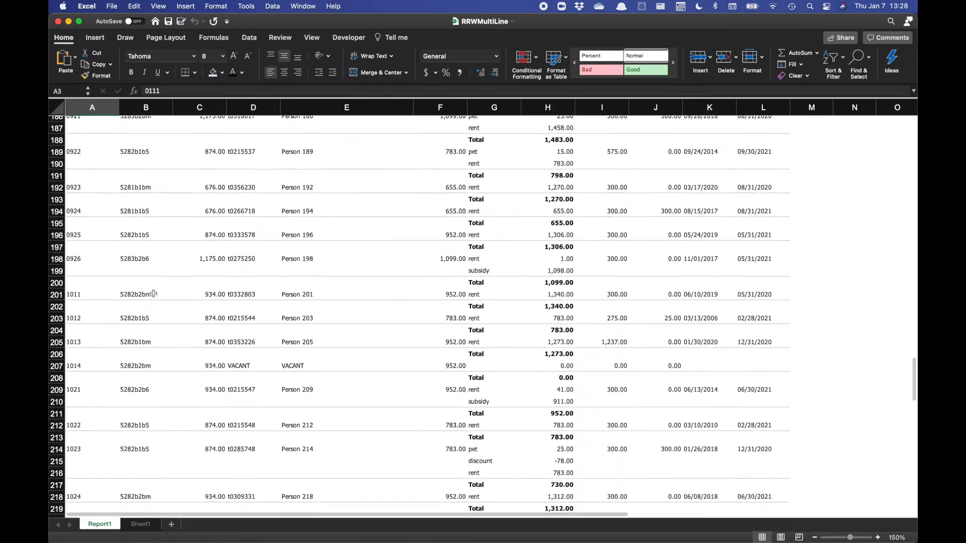
pyautogui.scroll(-15, 153, 292)
pyautogui.scroll(5, 146, 282)
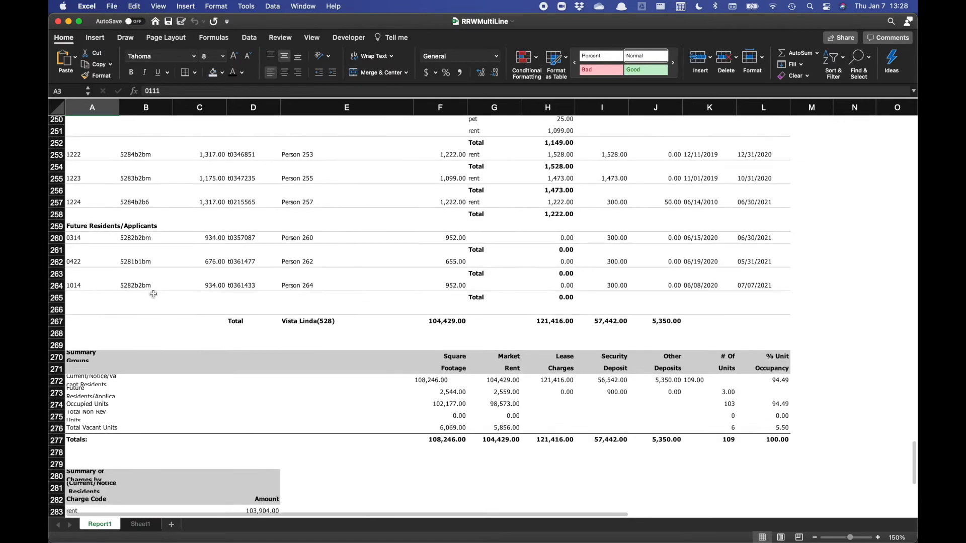
pyautogui.click(107, 249)
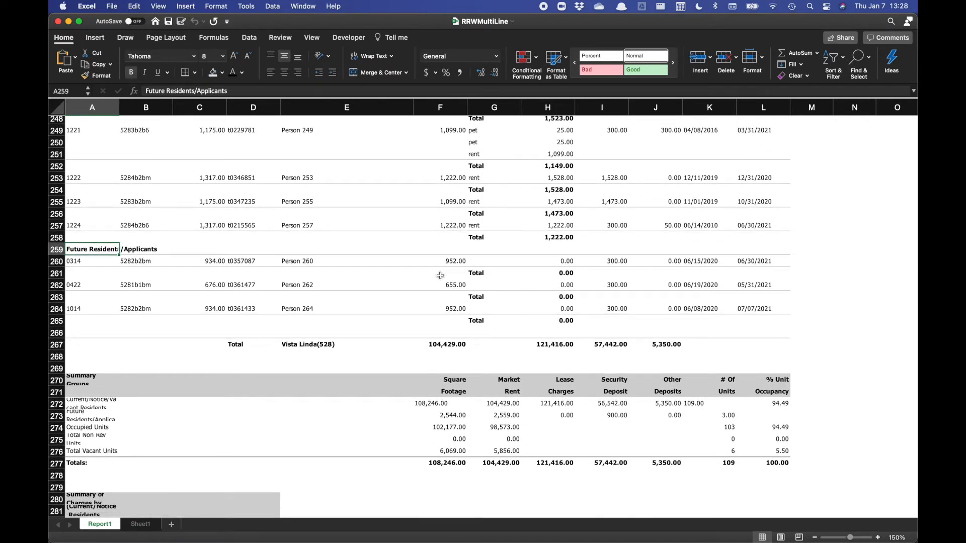
# - Examine the rows just above and below the Future Residents/Applicants heading, and return to the Exceptions_MFF workbook
pyautogui.press('Up')
pyautogui.press('Up')
pyautogui.press('Down')
pyautogui.press('Down')
pyautogui.press('Down')
pyautogui.press('Up')
pyautogui.press('Up')
pyautogui.press('super+b')
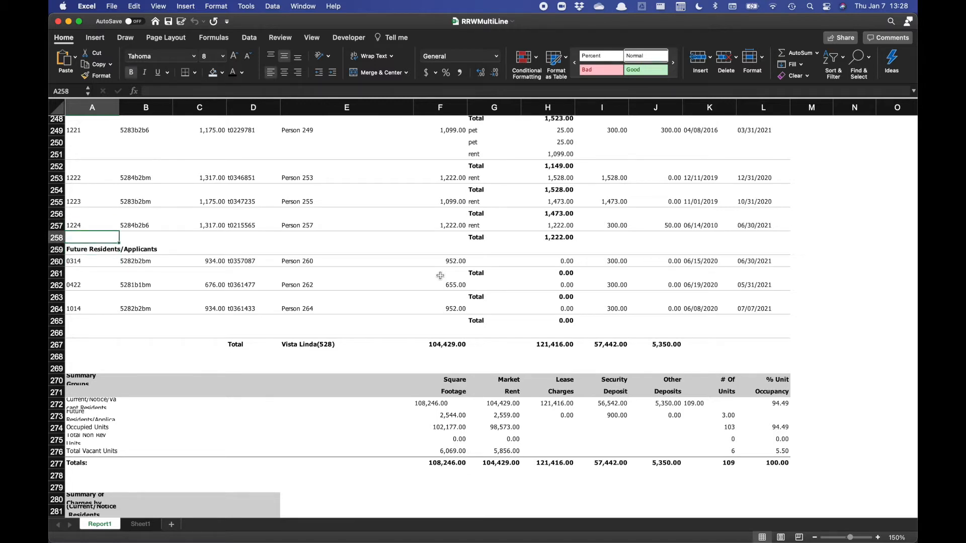
pyautogui.press('Down')
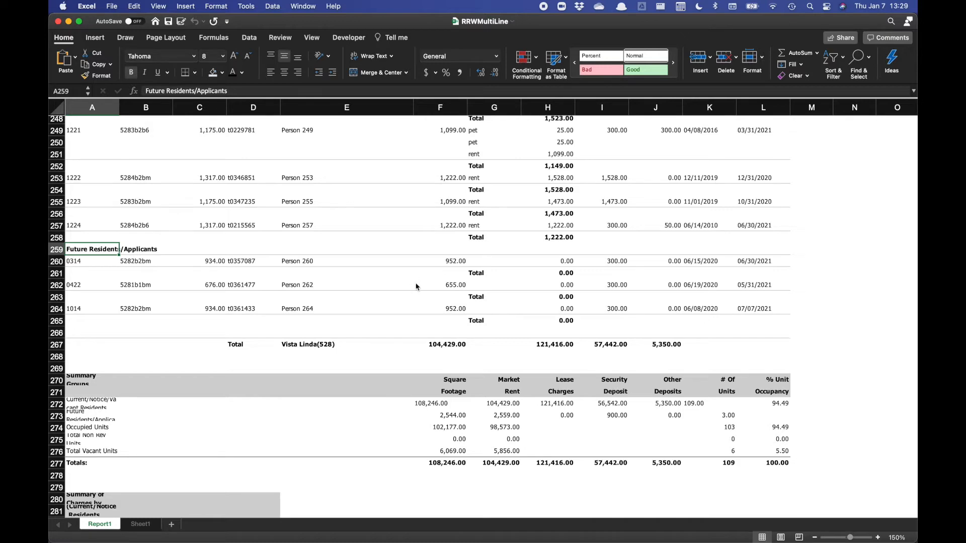
pyautogui.press('super+grave')
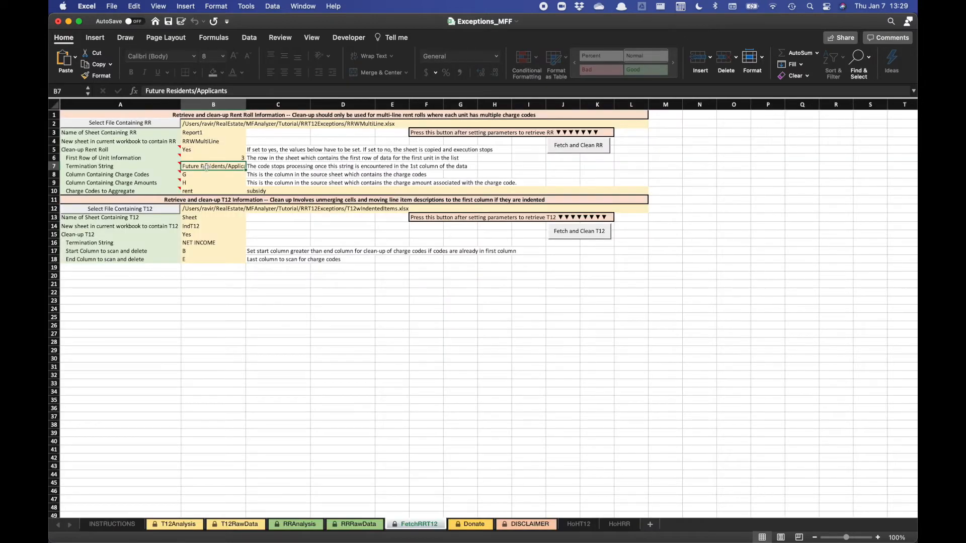
# - Compare the charge code and charge amount column settings with columns G and H of the RRWMultiLine rent roll
pyautogui.click(206, 175)
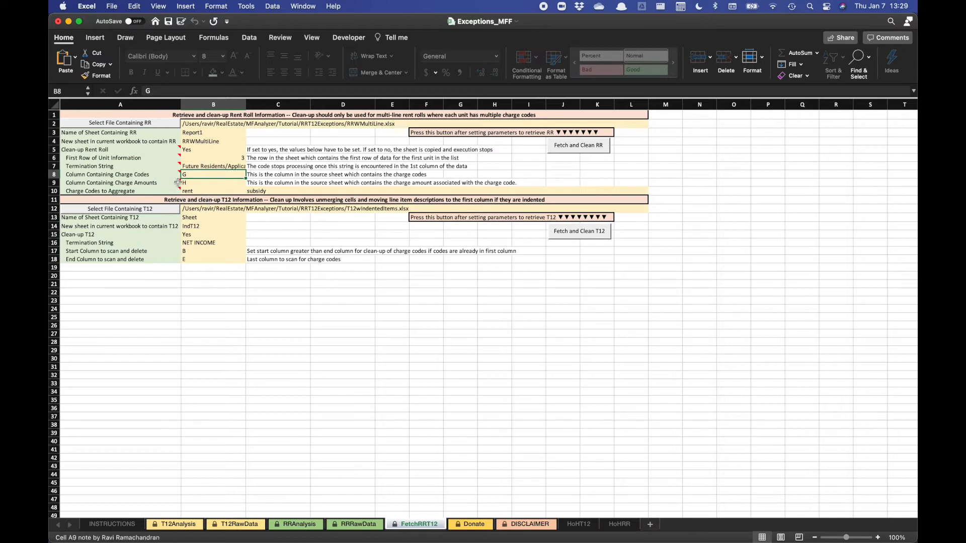
pyautogui.moveTo(136, 174)
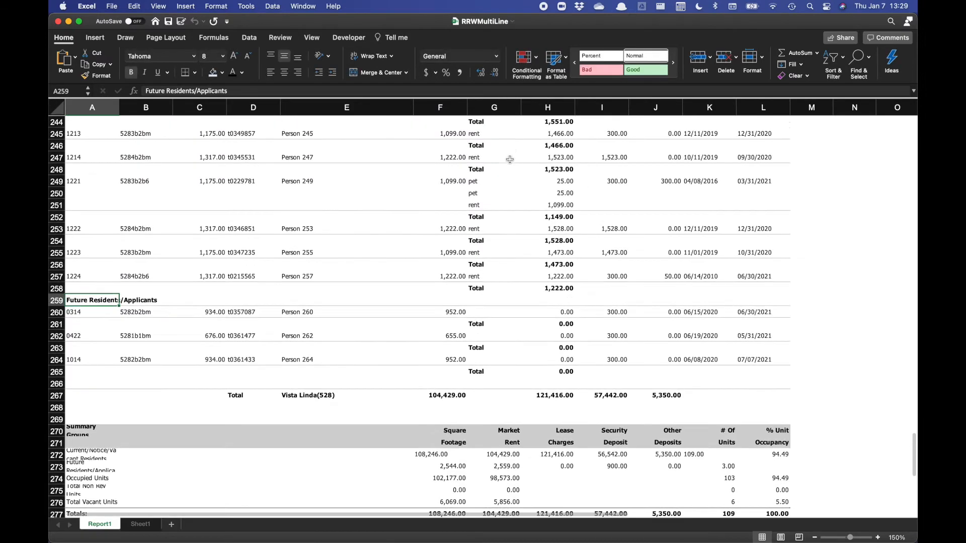
pyautogui.scroll(4, 510, 159)
pyautogui.click(494, 107)
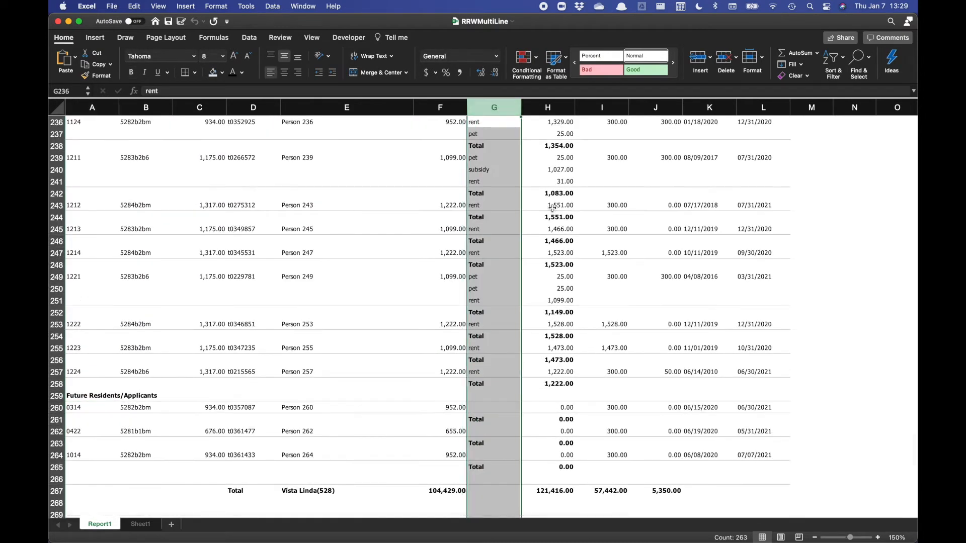
pyautogui.click(553, 108)
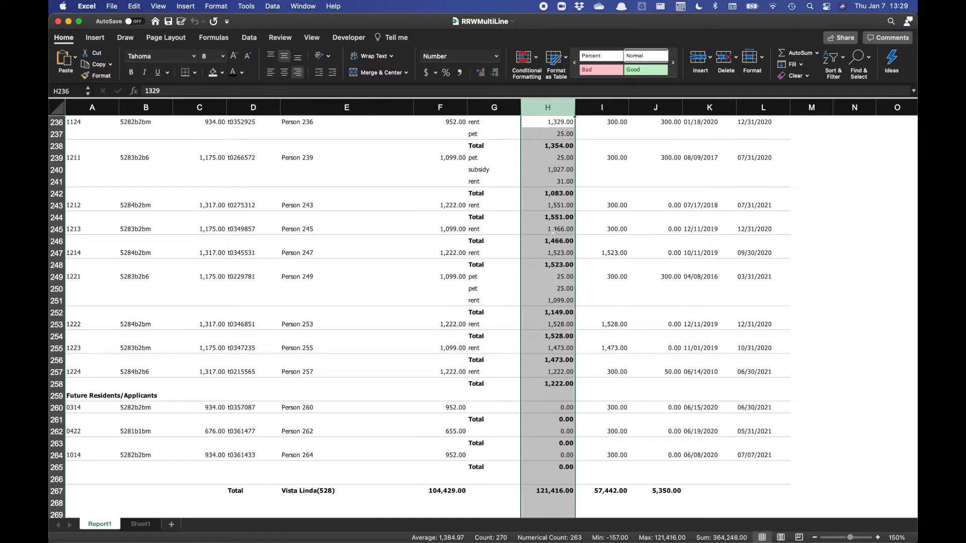
pyautogui.press('super+grave')
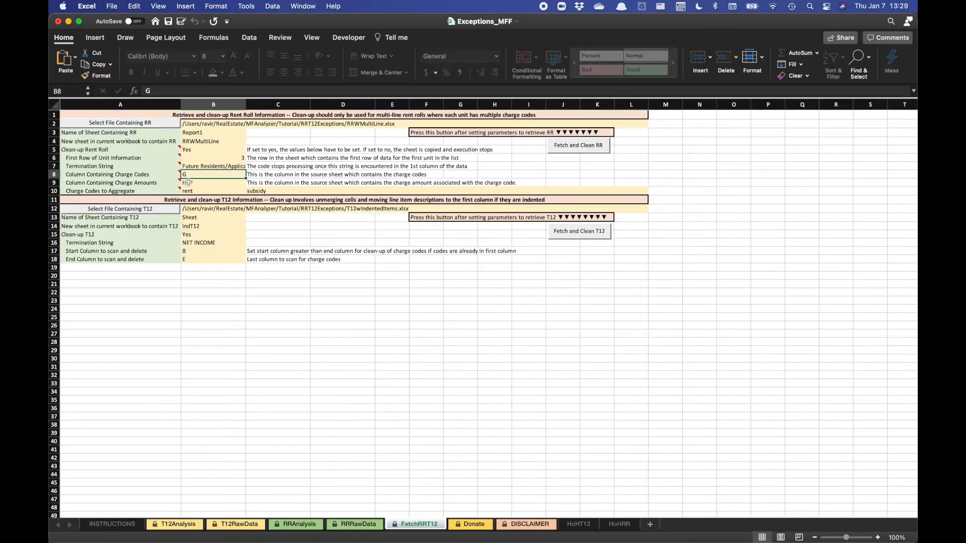
# - Review the charge code and charge amount column parameters, plus the rent and subsidy entries under Charge Codes to Aggregate
pyautogui.click(151, 176)
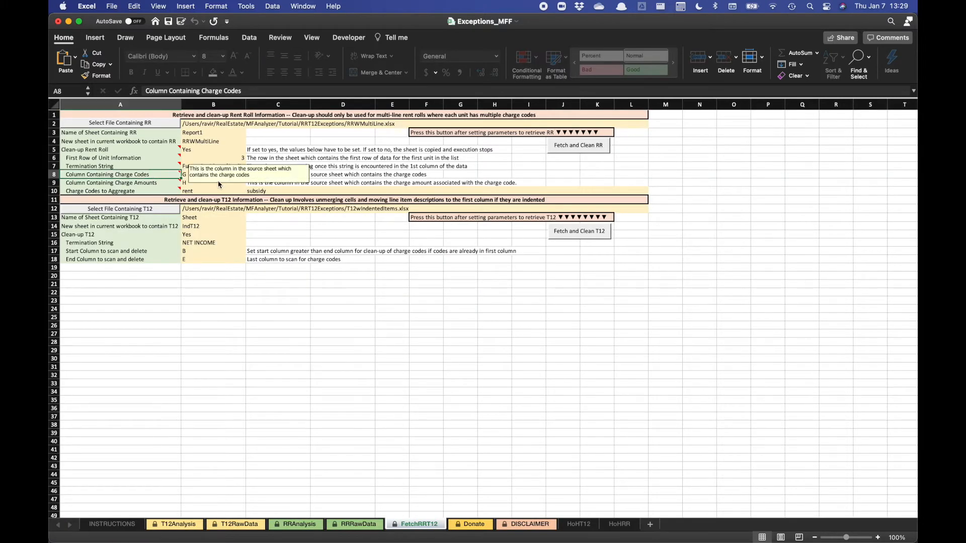
pyautogui.click(217, 181)
pyautogui.click(161, 182)
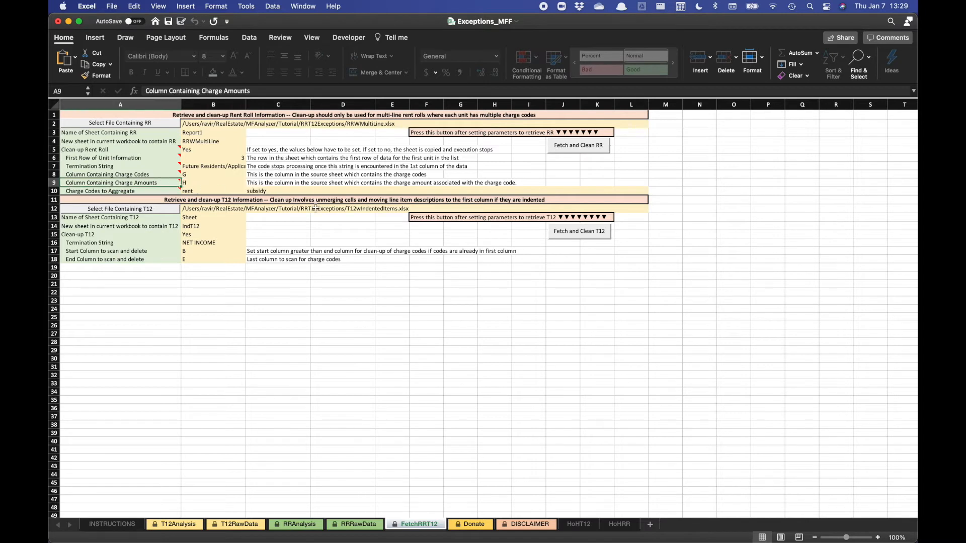
pyautogui.click(392, 217)
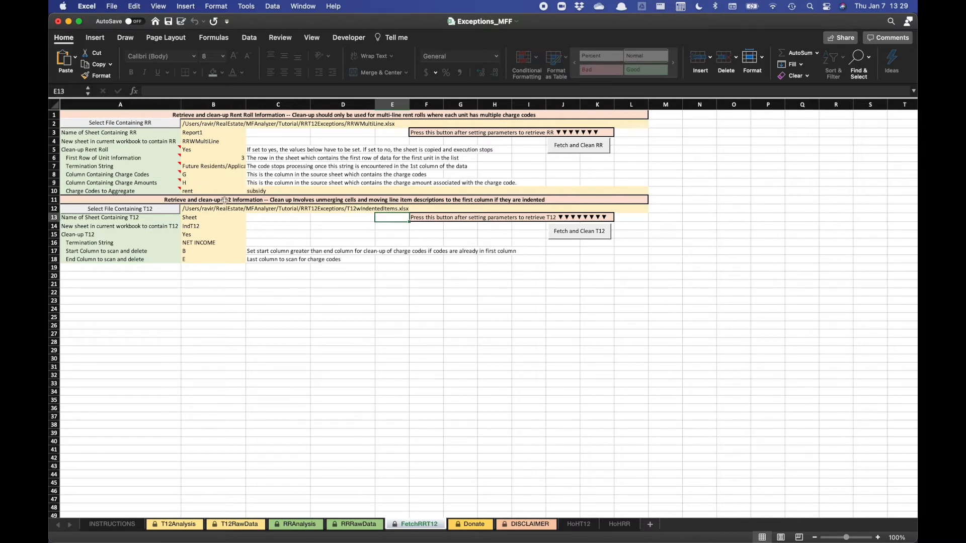
pyautogui.click(140, 192)
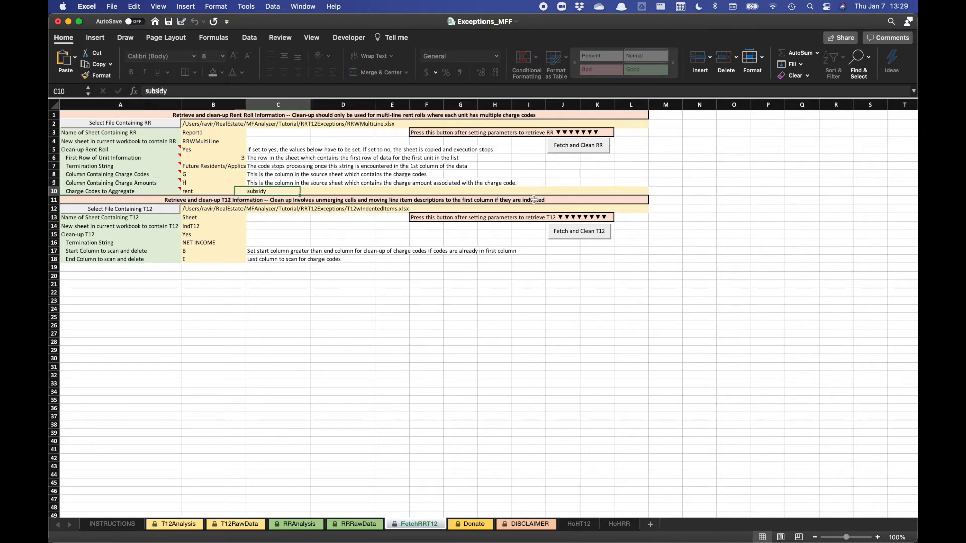
pyautogui.press('Right')
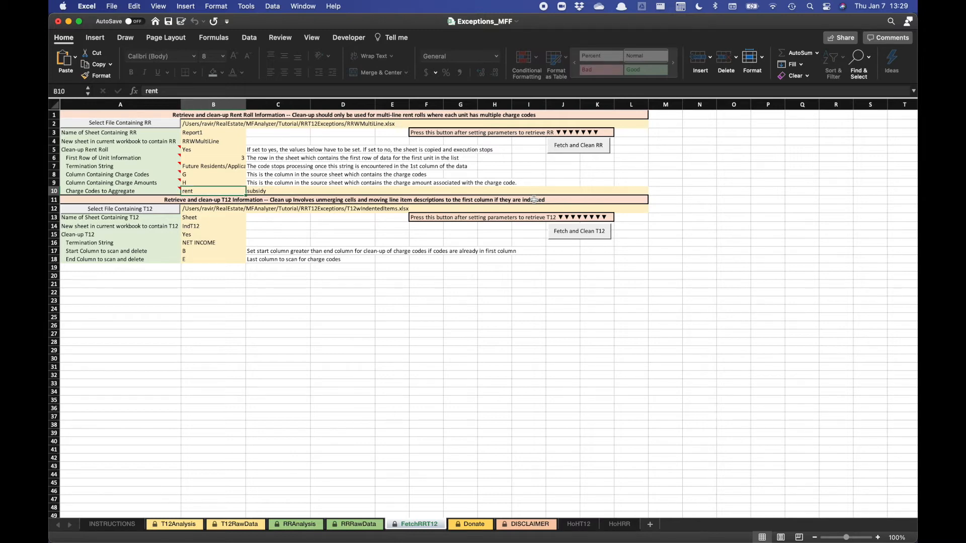
pyautogui.press('Right')
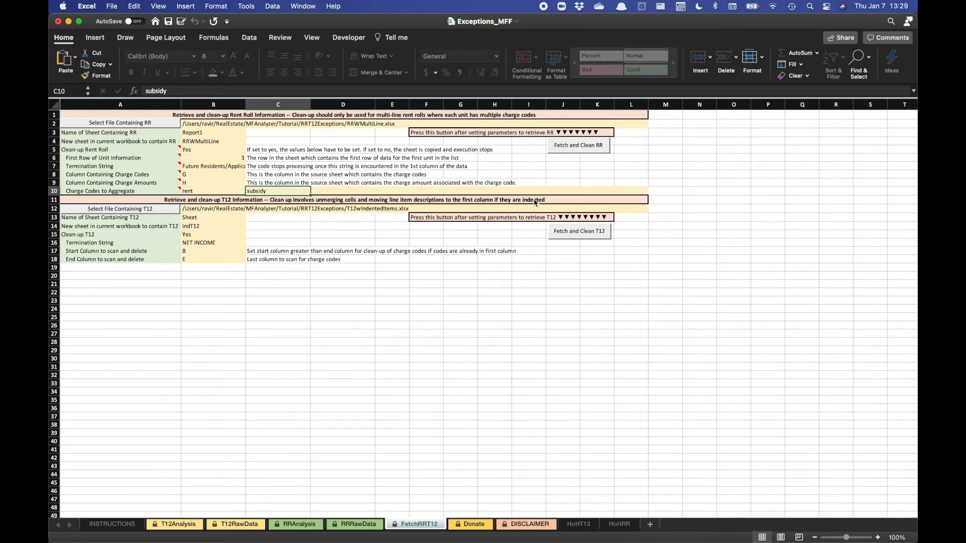
# - Examine the rent and subsidy charge lines of the first unit, in G3 and G4 of the RRWMultiLine workbook
pyautogui.press('super+grave')
pyautogui.scroll(7, 556, 151)
pyautogui.scroll(15, 555, 152)
pyautogui.scroll(20, 547, 173)
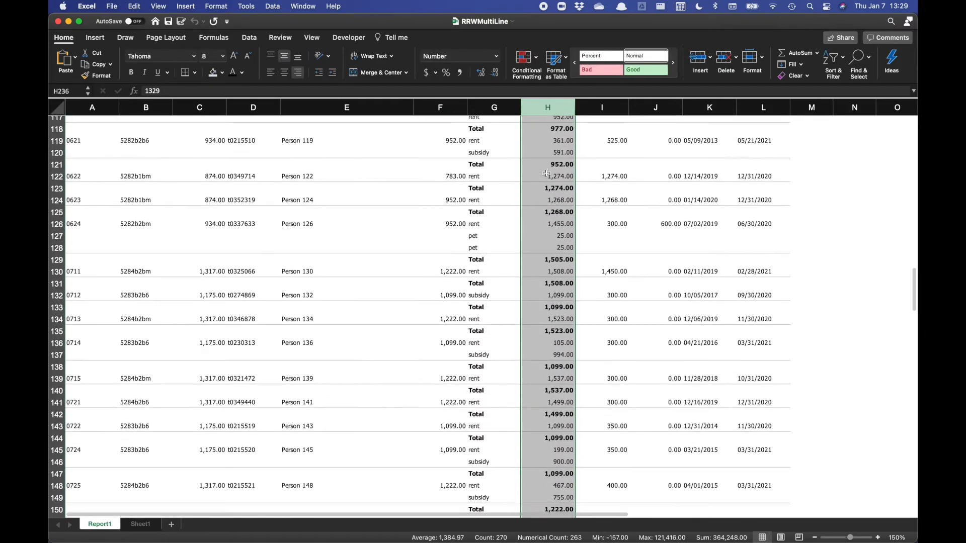
pyautogui.scroll(13, 547, 174)
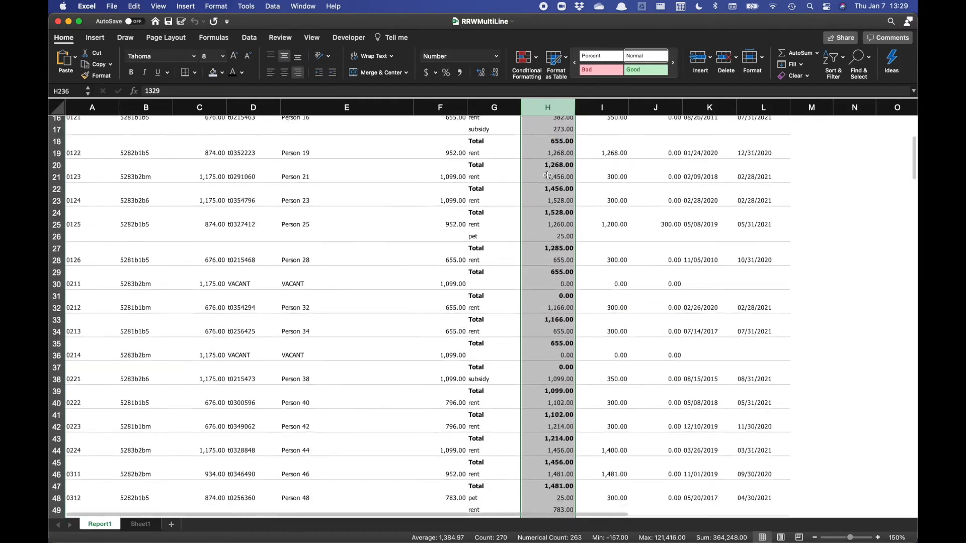
pyautogui.click(481, 146)
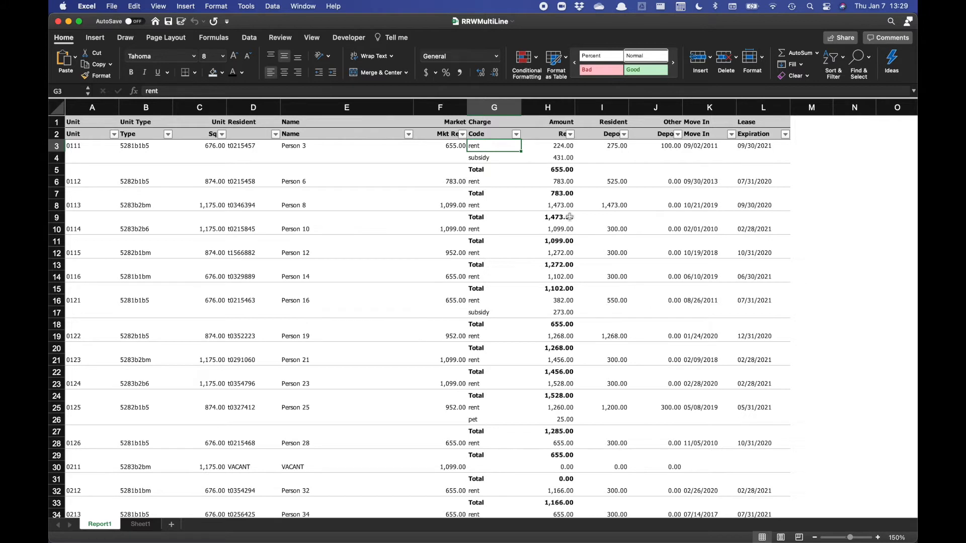
pyautogui.press('Down')
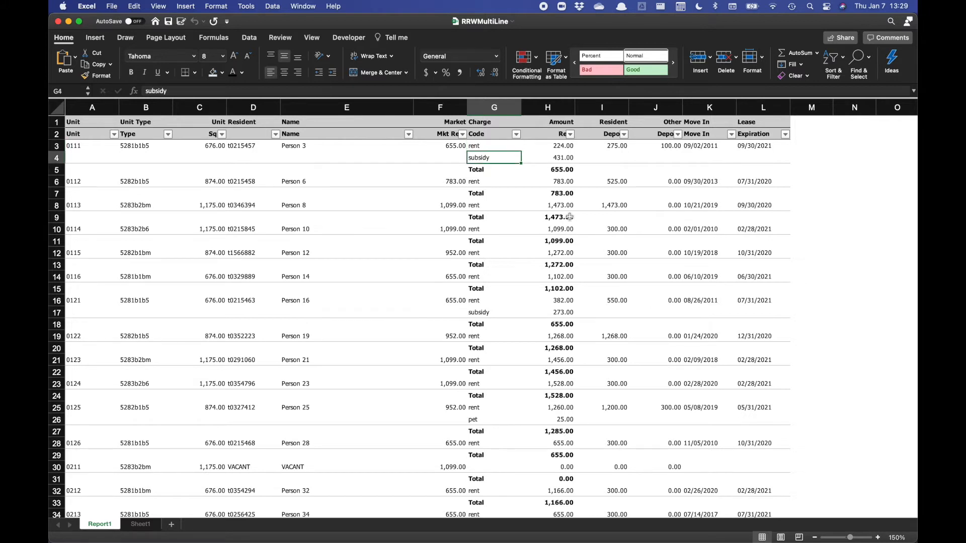
pyautogui.press('Up')
pyautogui.press('Down')
pyautogui.press('Up')
pyautogui.press('Down')
pyautogui.press('Up')
pyautogui.press('Down')
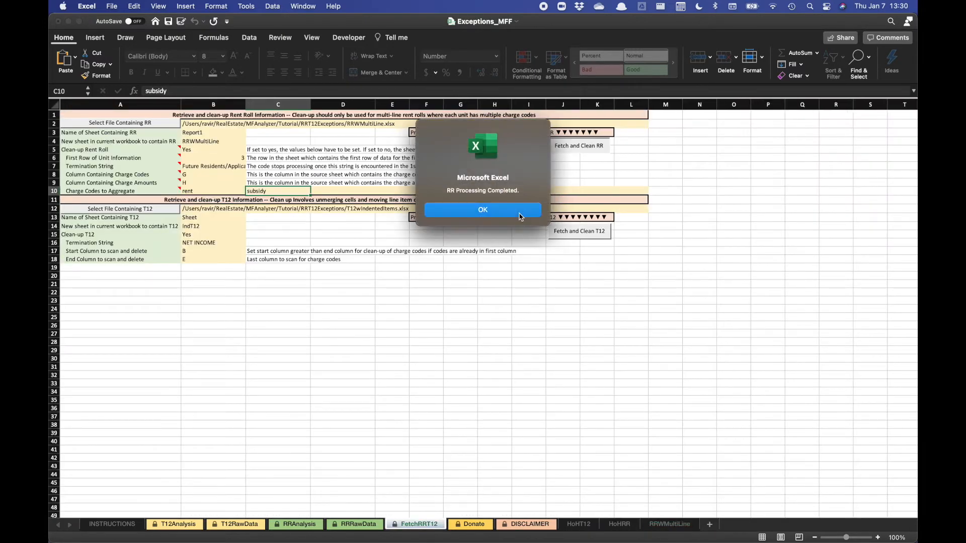
# - Finish the rent roll fetch and clean-up, and open the new RRWMultiLine sheet in Exceptions_MFF
pyautogui.click(520, 215)
pyautogui.click(669, 525)
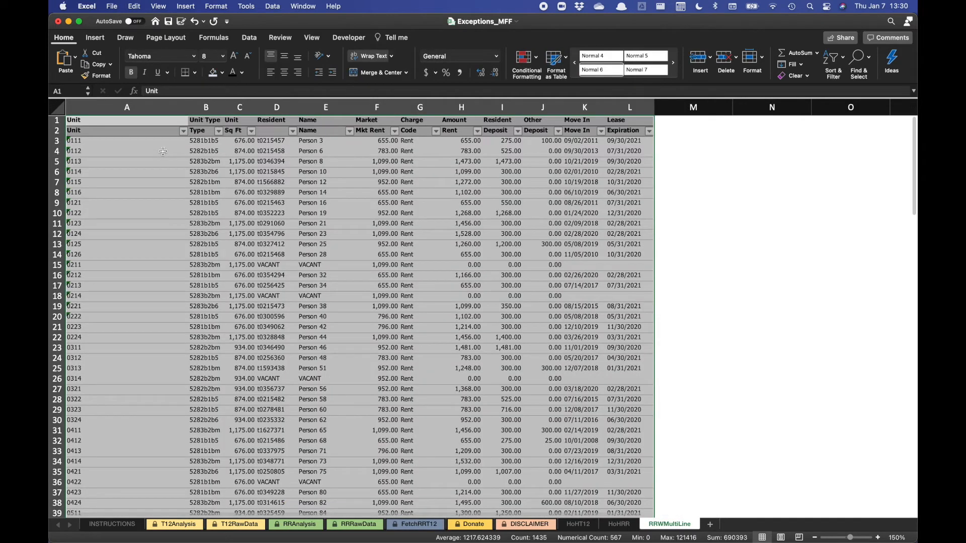
pyautogui.click(162, 151)
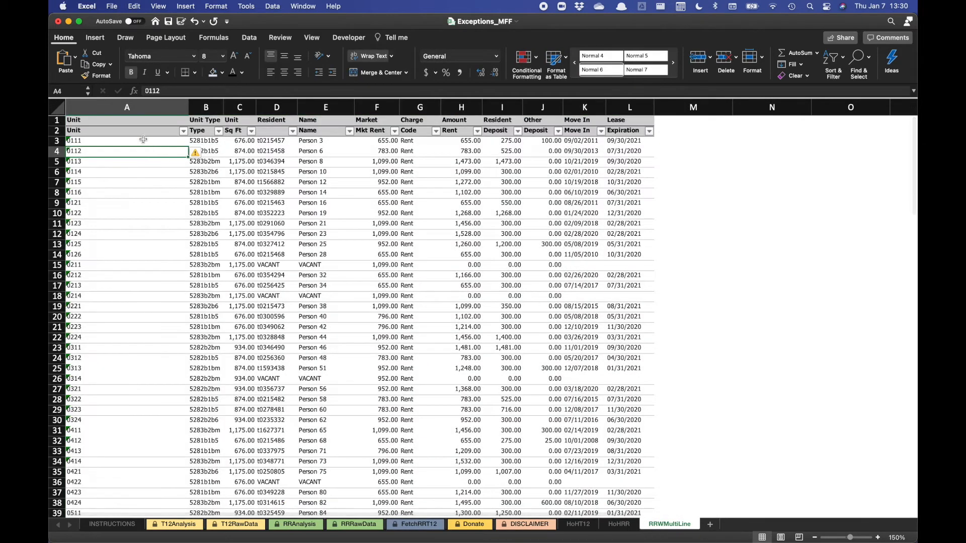
# - Inspect the first unit's row in the cleaned rent roll, from its unit number to its charge code and rent amount
pyautogui.click(143, 142)
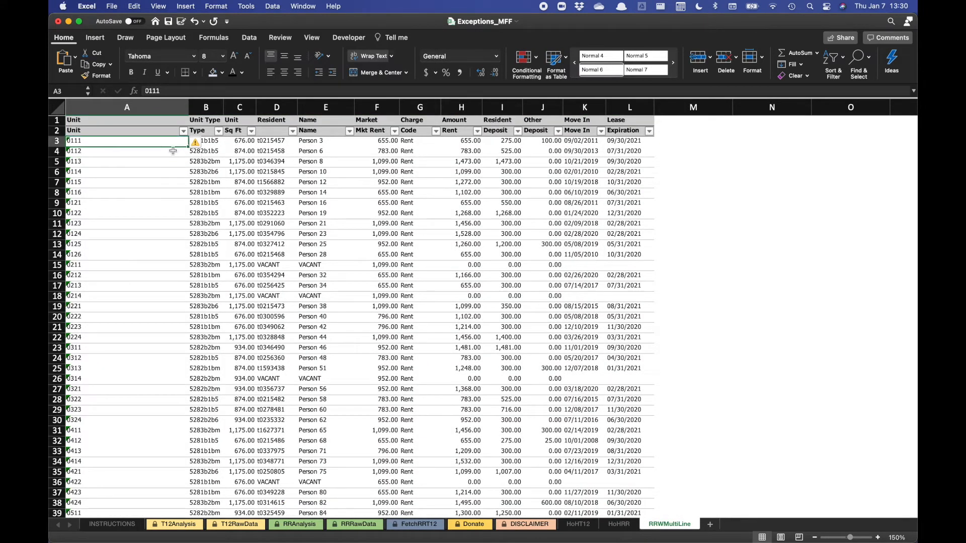
pyautogui.press('Right')
pyautogui.press('Right')
pyautogui.press('Right')
pyautogui.press('Right')
pyautogui.press('Right')
pyautogui.press('Right')
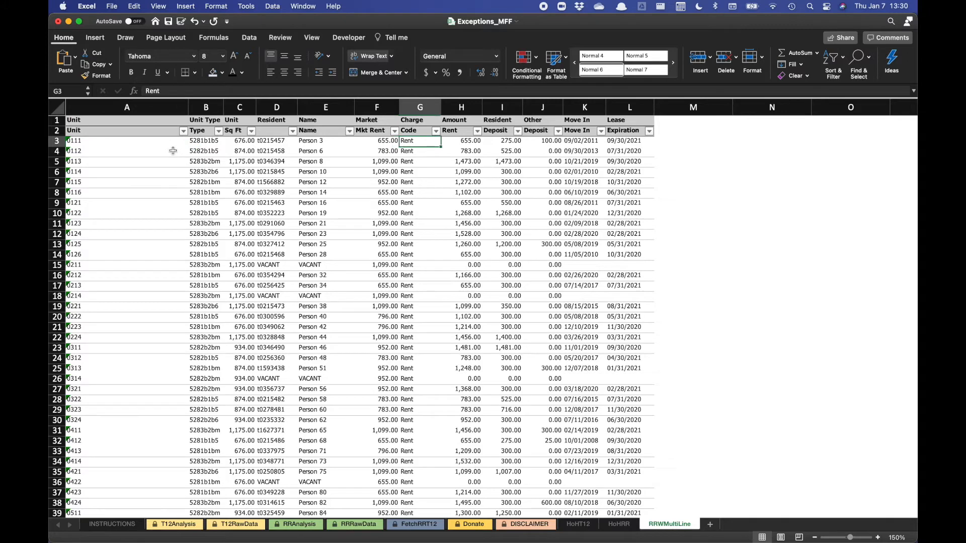
pyautogui.press('Right')
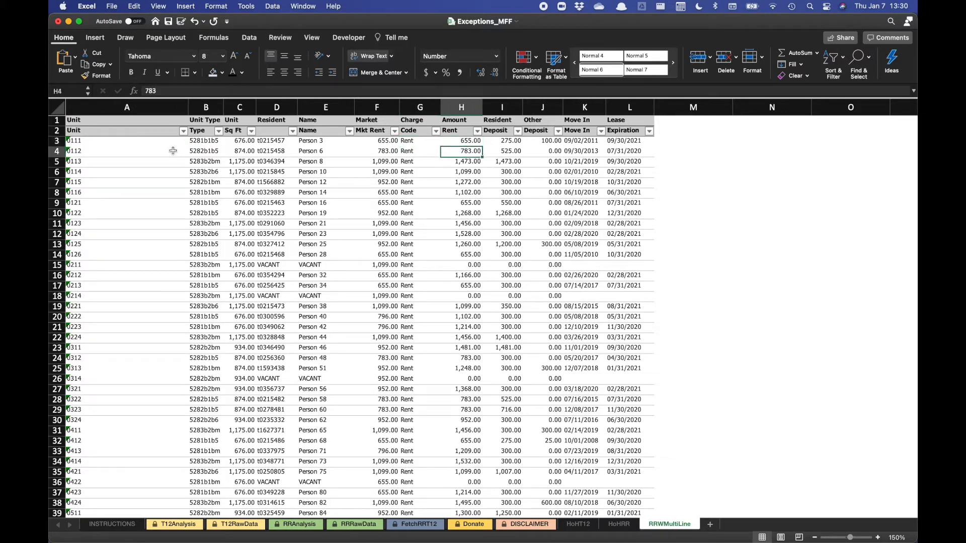
pyautogui.press('Left')
pyautogui.press('Right')
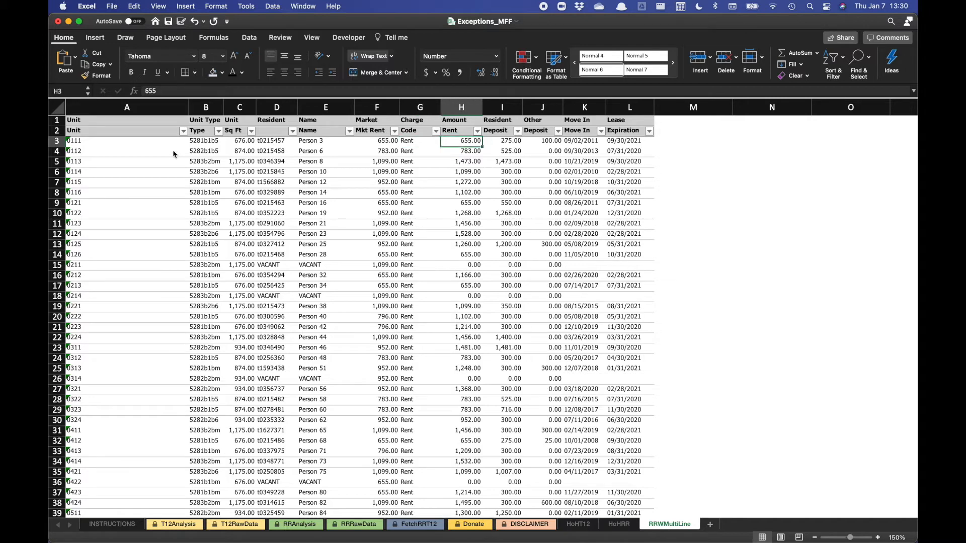
# - Switch to Finder to view RRWMultiLine.xlsx in the RRT12Exceptions folder, and return to Excel
pyautogui.press('super+Tab')
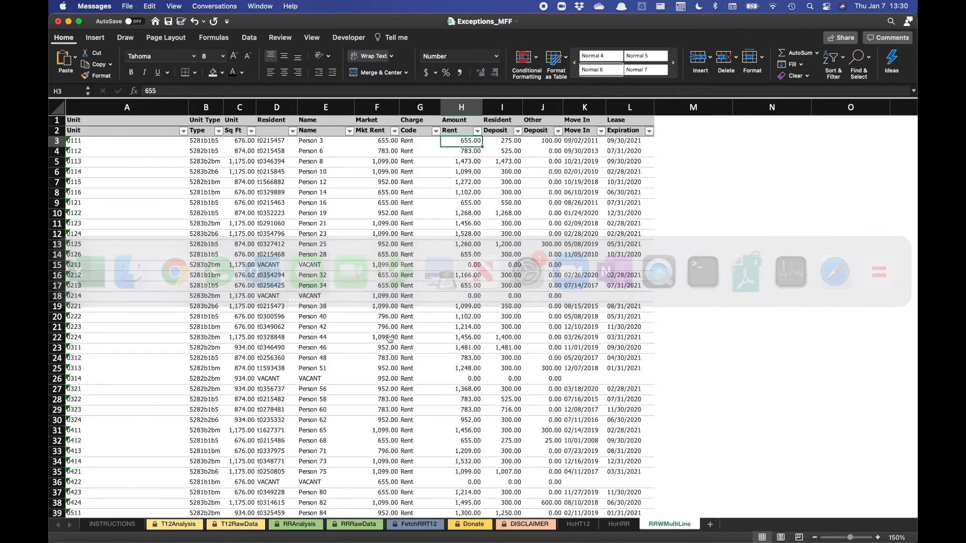
pyautogui.press('super+Tab')
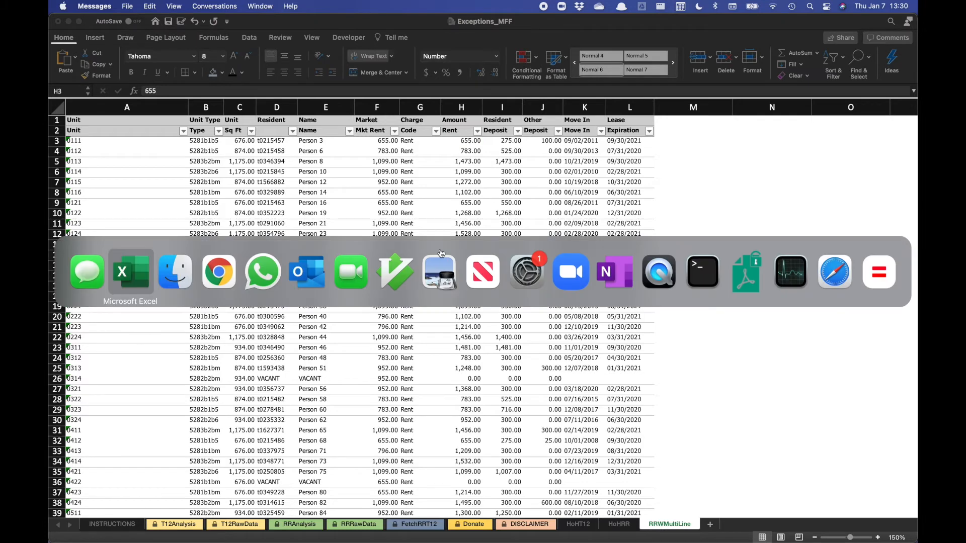
pyautogui.press('super+Tab')
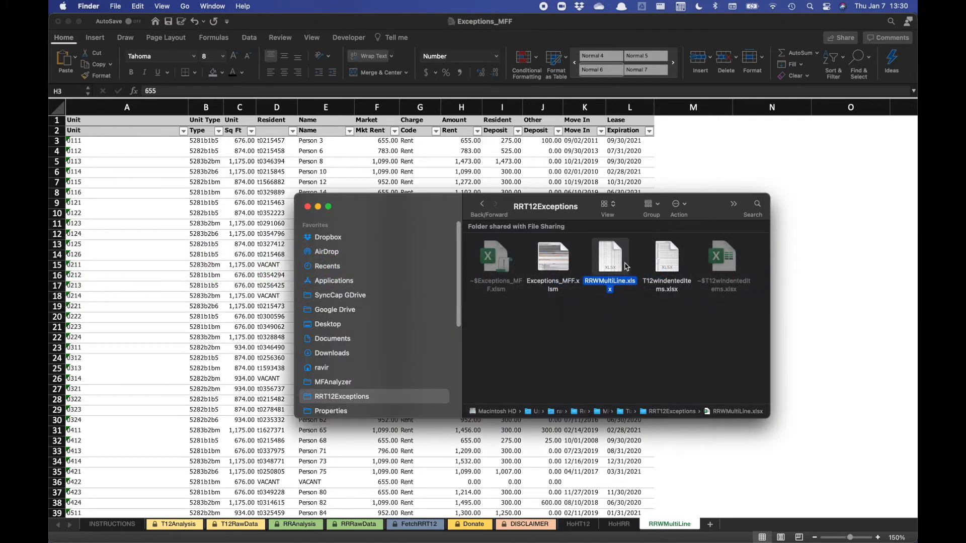
pyautogui.press('super+Tab')
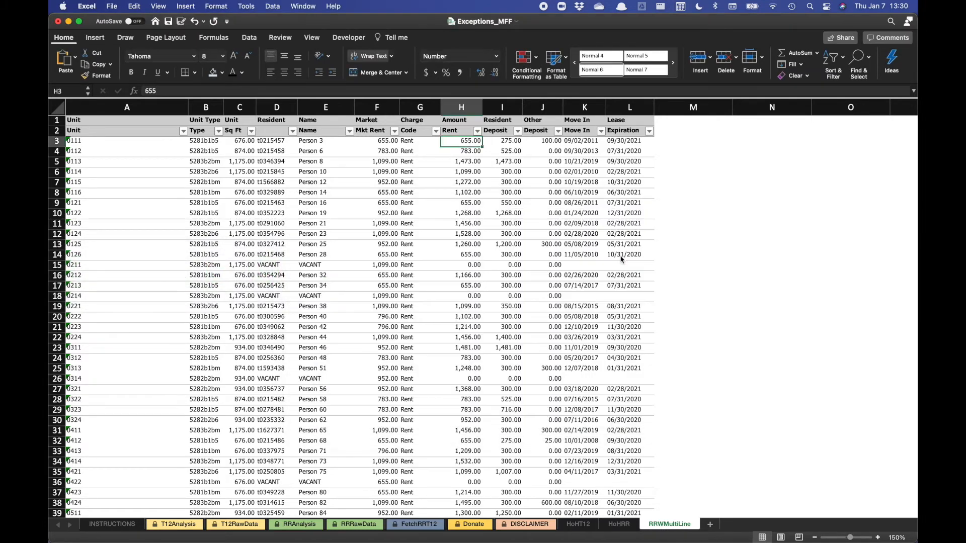
# - Check the first unit's rent and subsidy amounts in the source RRWMultiLine workbook, and return to the FetchRRT12 sheet of Exceptions_MFF
pyautogui.press('super+grave')
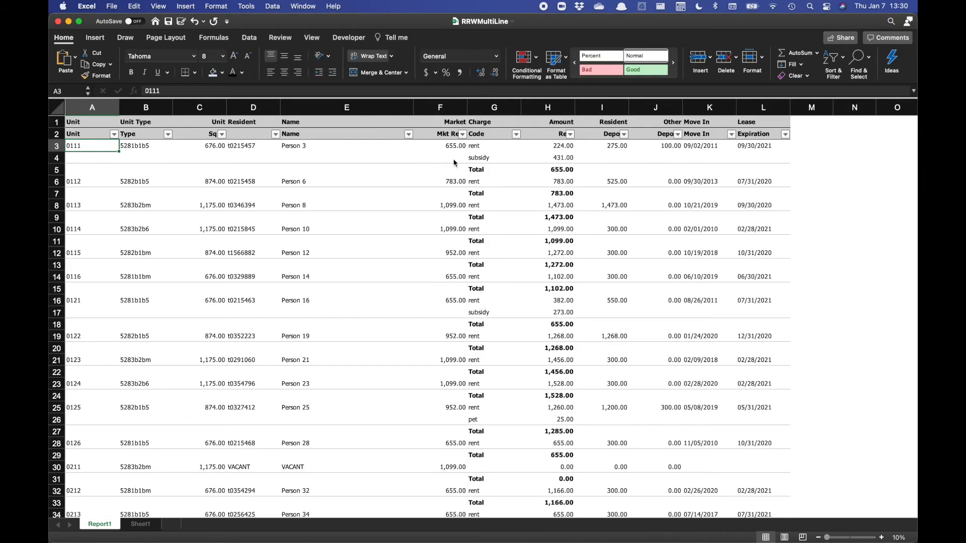
pyautogui.click(476, 146)
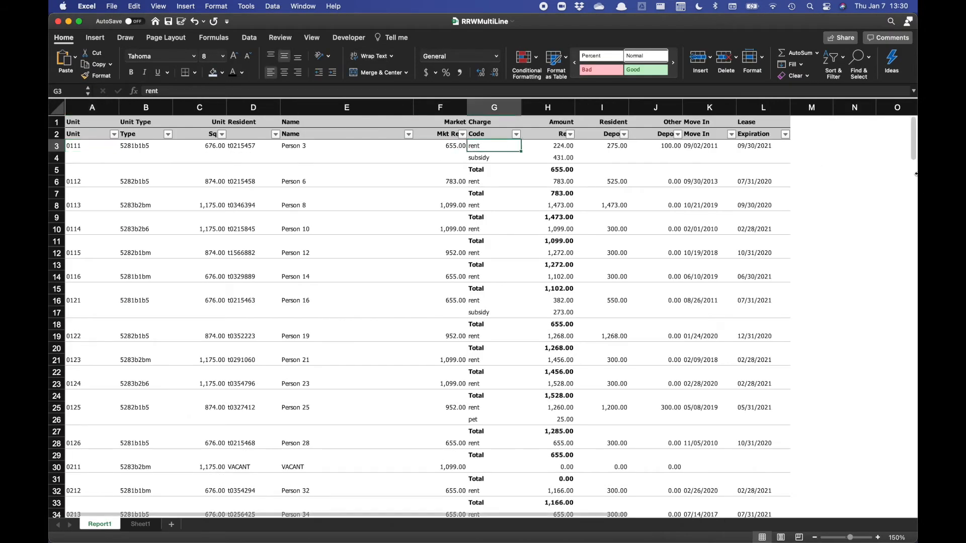
pyautogui.press('Right')
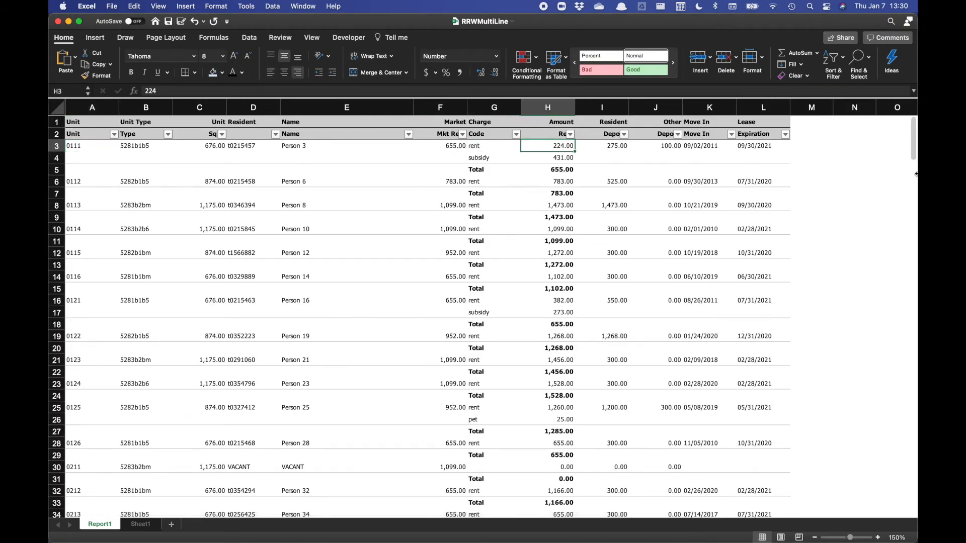
pyautogui.press('Down')
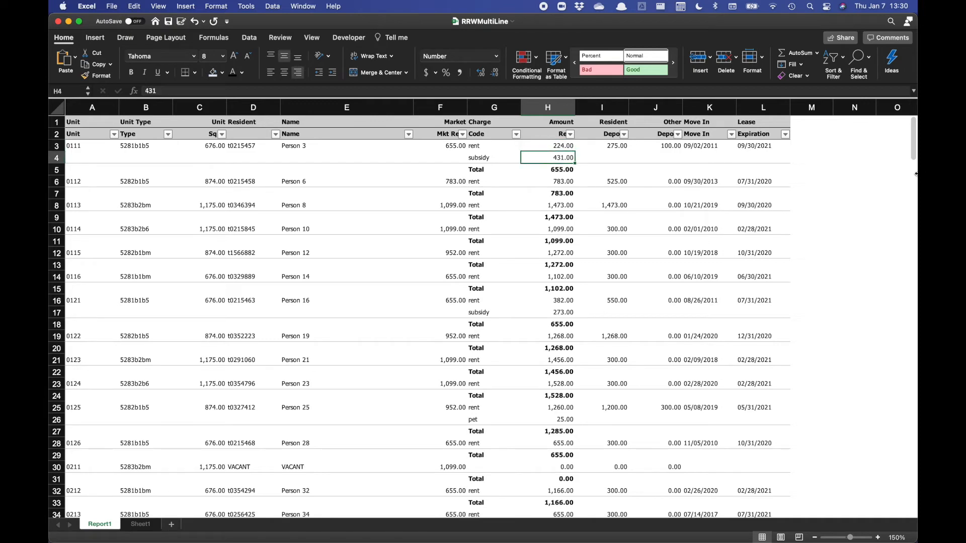
pyautogui.press('super+grave')
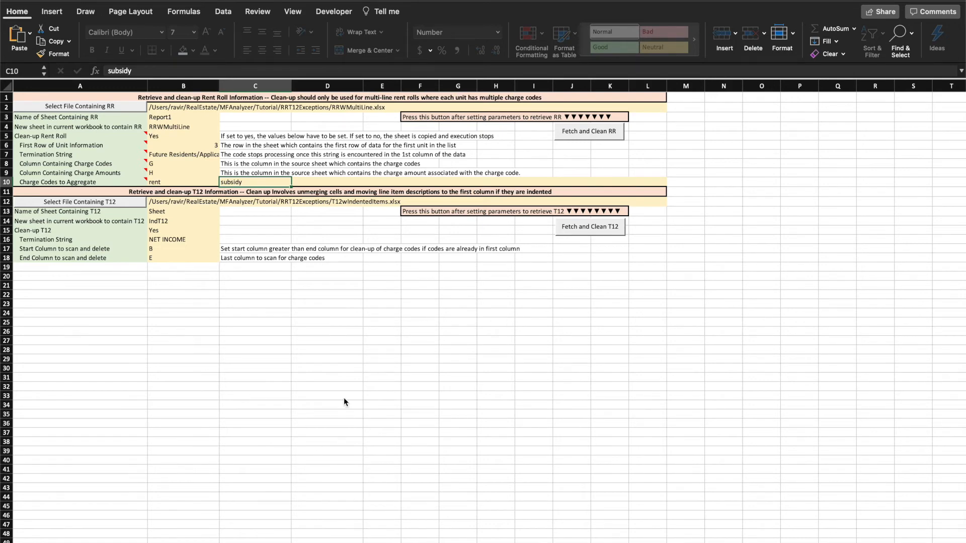
# - Select T12wIndentedItems.xlsx from the RRT12Exceptions folder as the file containing the T12
pyautogui.click(115, 207)
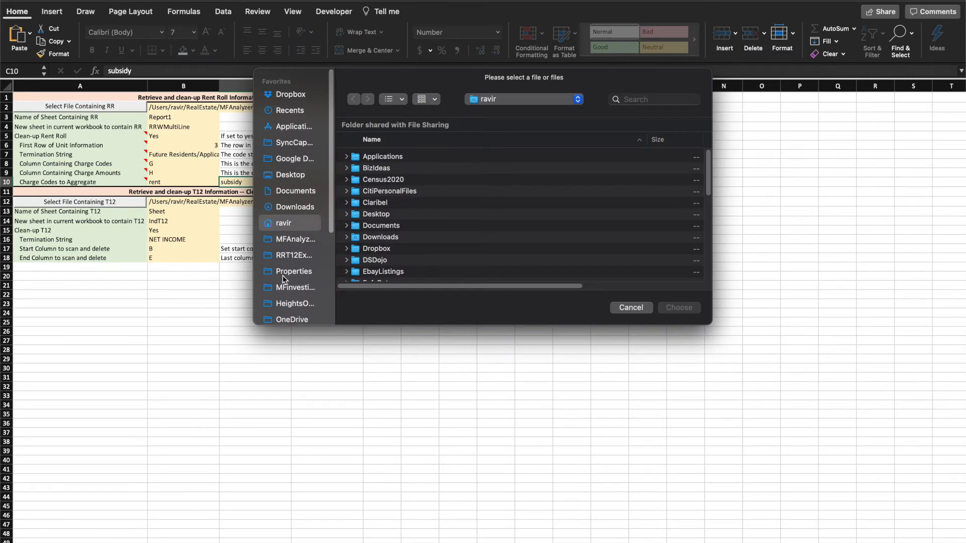
pyautogui.click(291, 256)
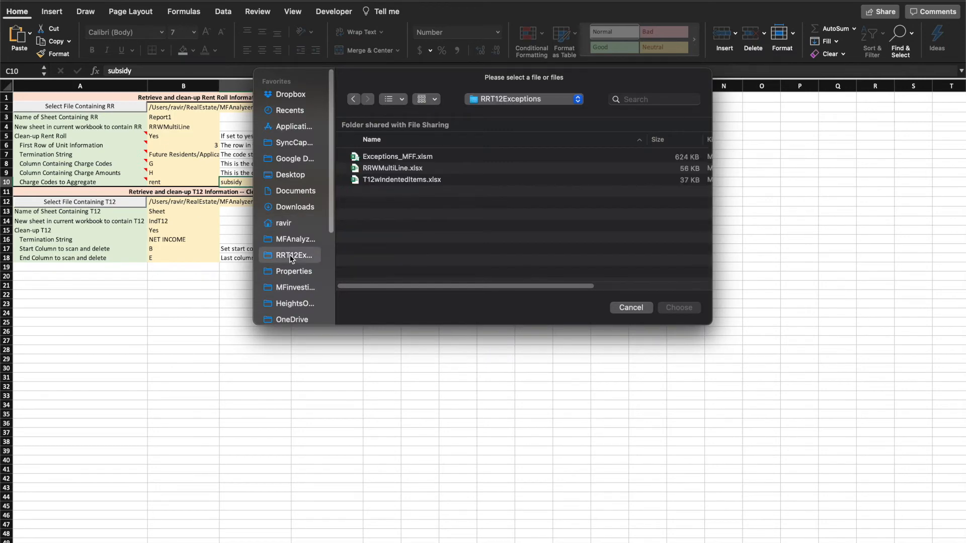
pyautogui.doubleClick(389, 180)
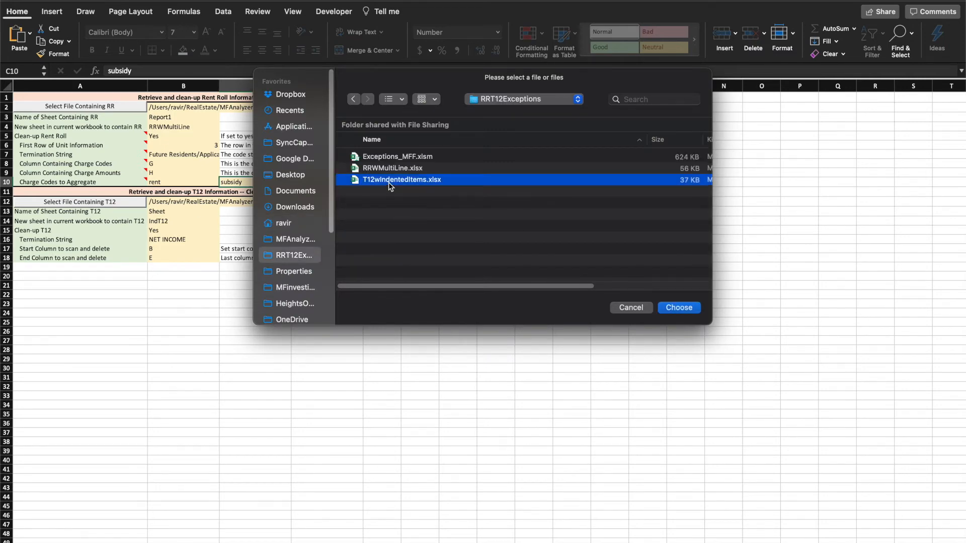
# - Review the T12 settings in B13:B18, from the source sheet name to the termination string and scan columns
pyautogui.click(191, 212)
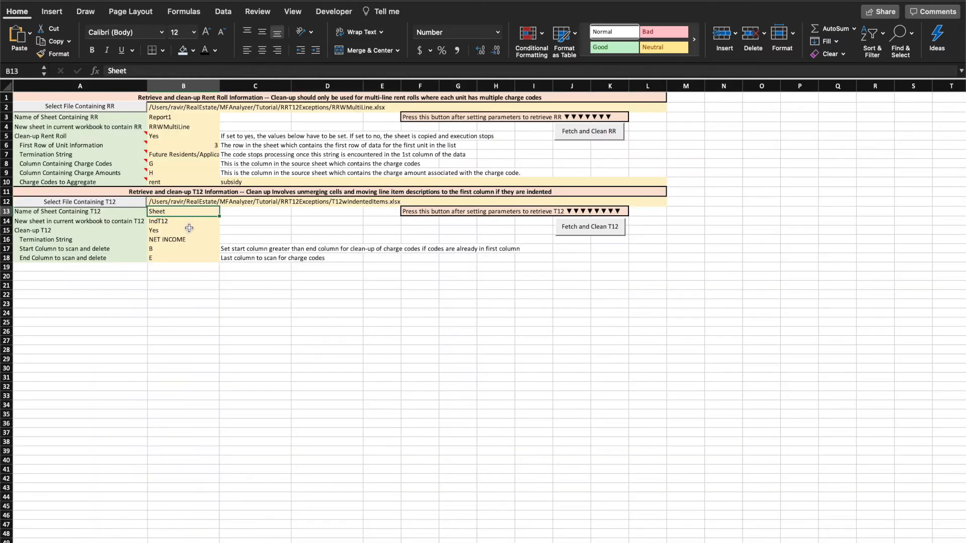
pyautogui.click(182, 222)
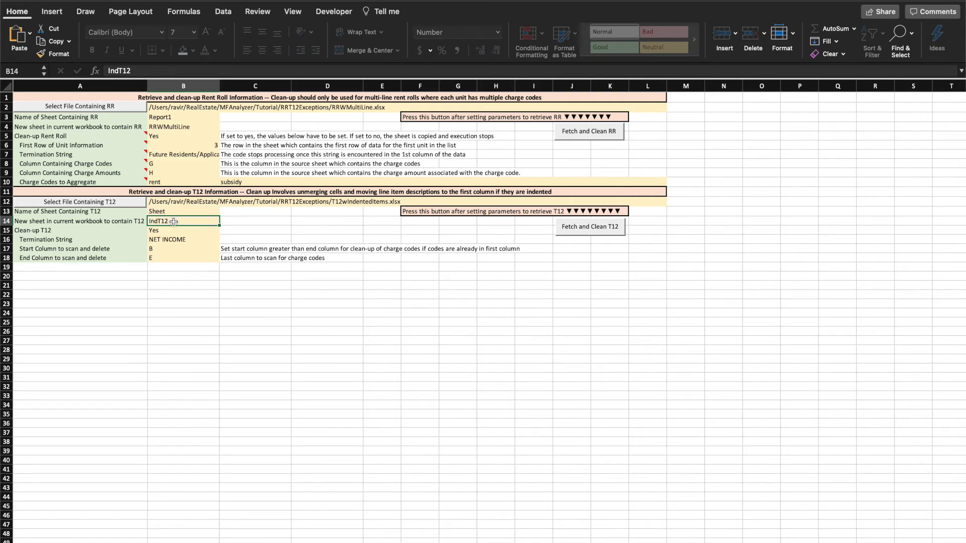
pyautogui.press('Down')
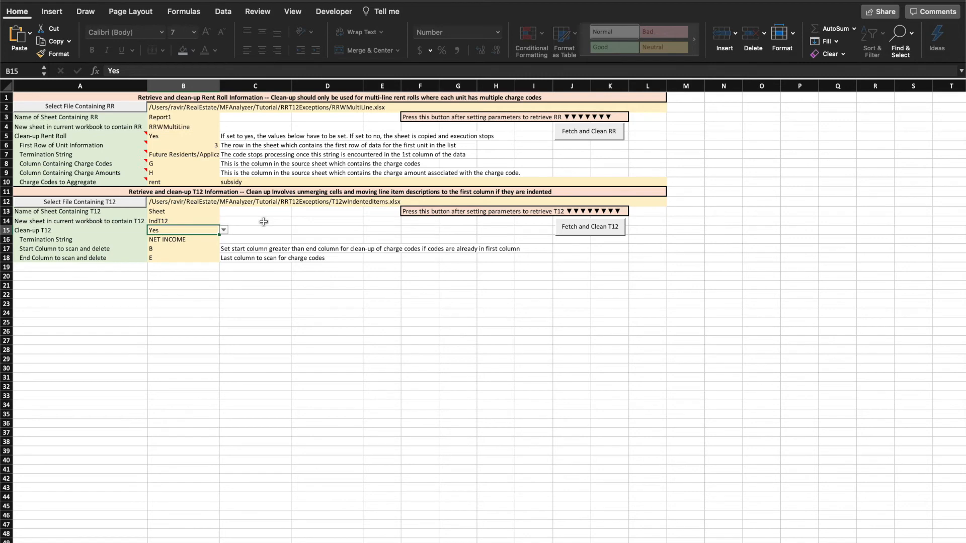
pyautogui.press('Down')
pyautogui.hotkey('shift', 'Down')
pyautogui.hotkey('shift', 'Down')
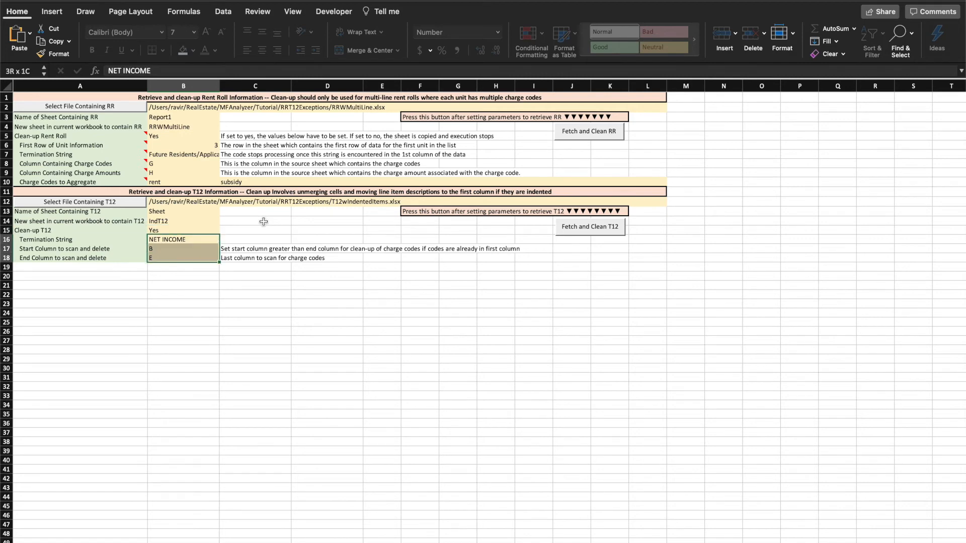
pyautogui.press('Up')
pyautogui.press('Down')
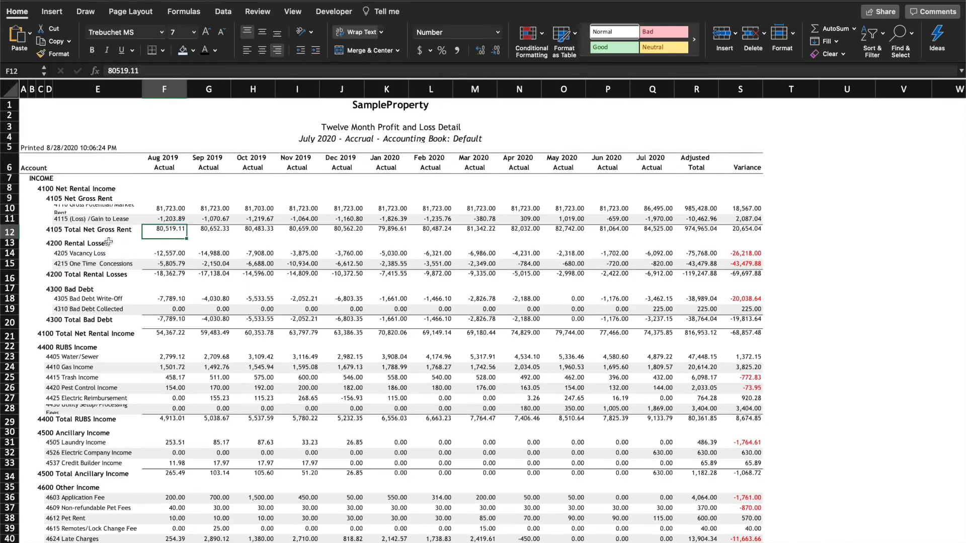
# - Locate the NET INCOME line at the end of the source T12, and return to the T12 termination string setting
pyautogui.scroll(-5, 108, 242)
pyautogui.scroll(-20, 108, 242)
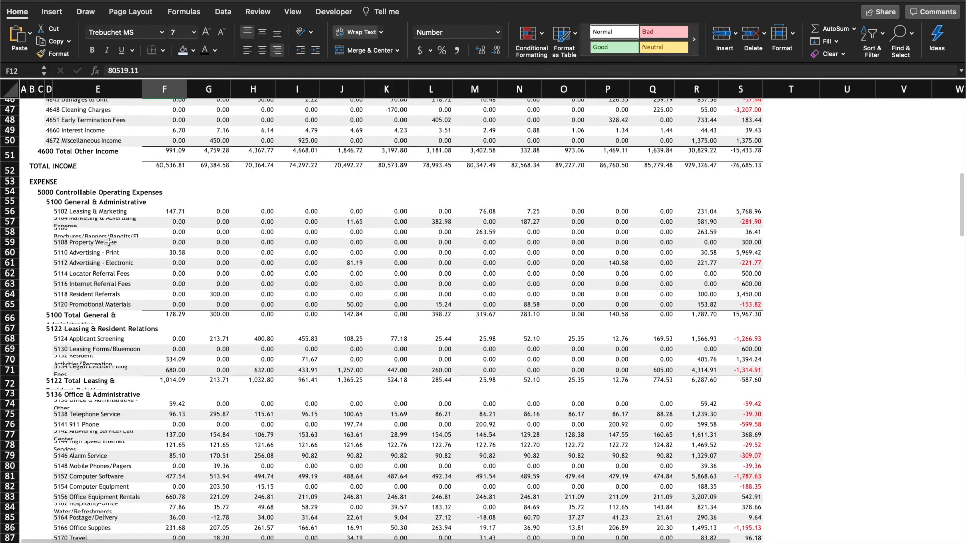
pyautogui.scroll(-20, 108, 244)
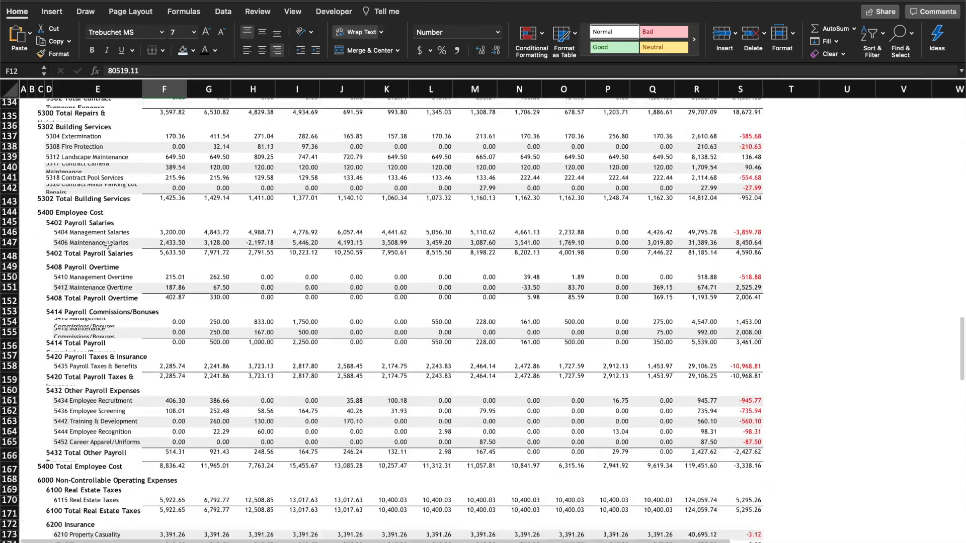
pyautogui.scroll(-16, 108, 246)
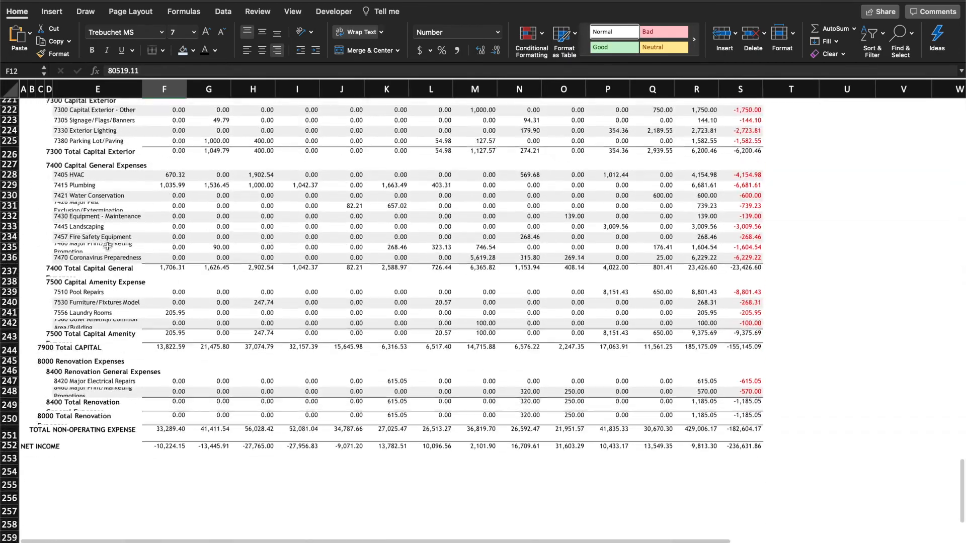
pyautogui.click(65, 214)
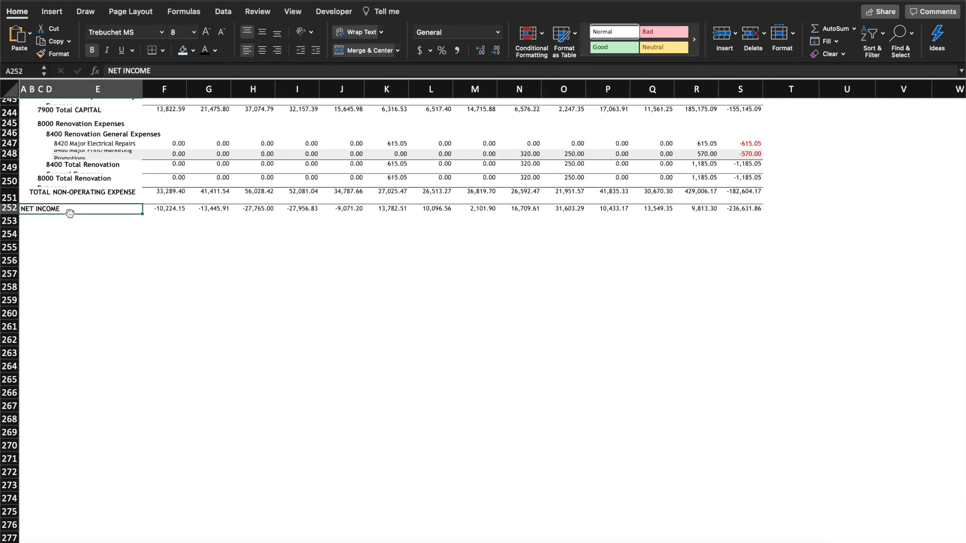
pyautogui.scroll(3, 58, 217)
pyautogui.scroll(2, 58, 218)
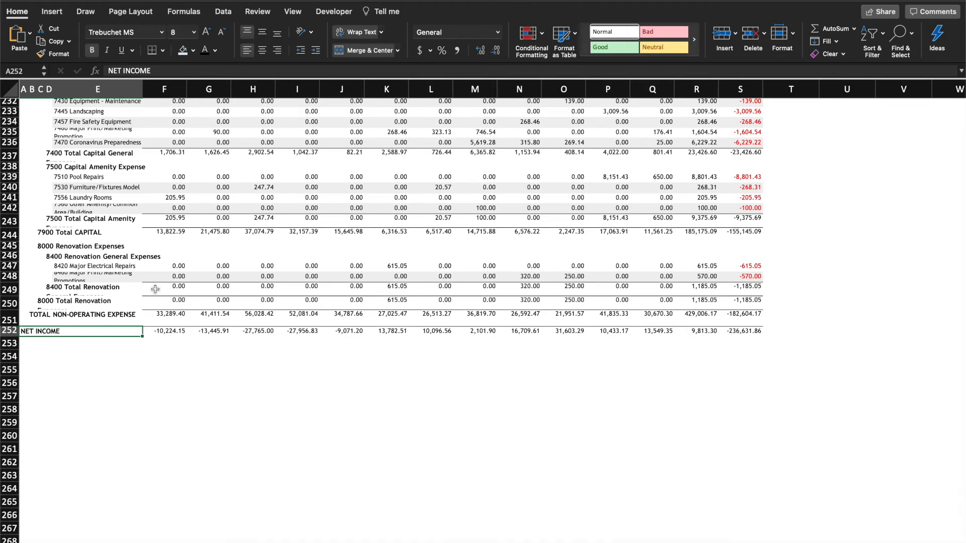
pyautogui.press('super+grave')
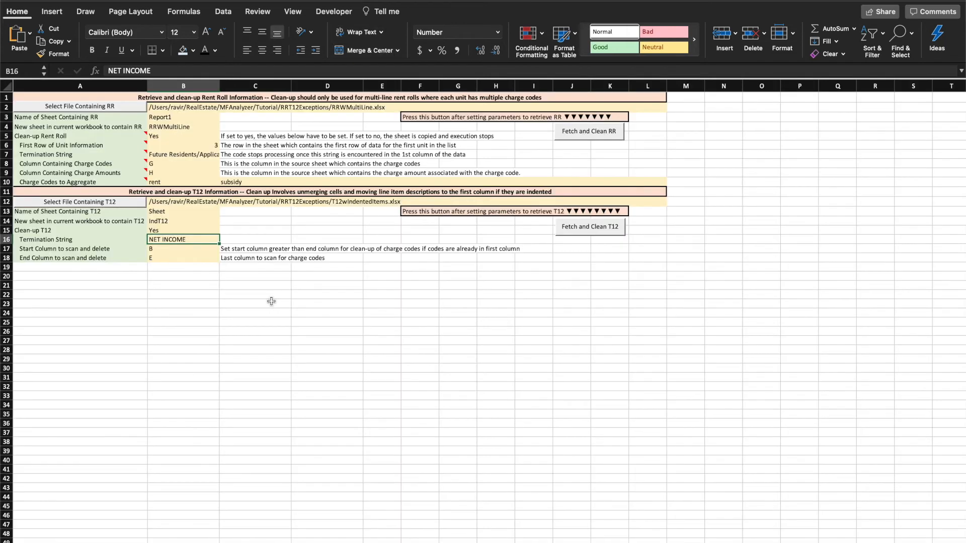
# - Compare the T12 start and end column settings with columns B to E of the source T12
pyautogui.click(176, 249)
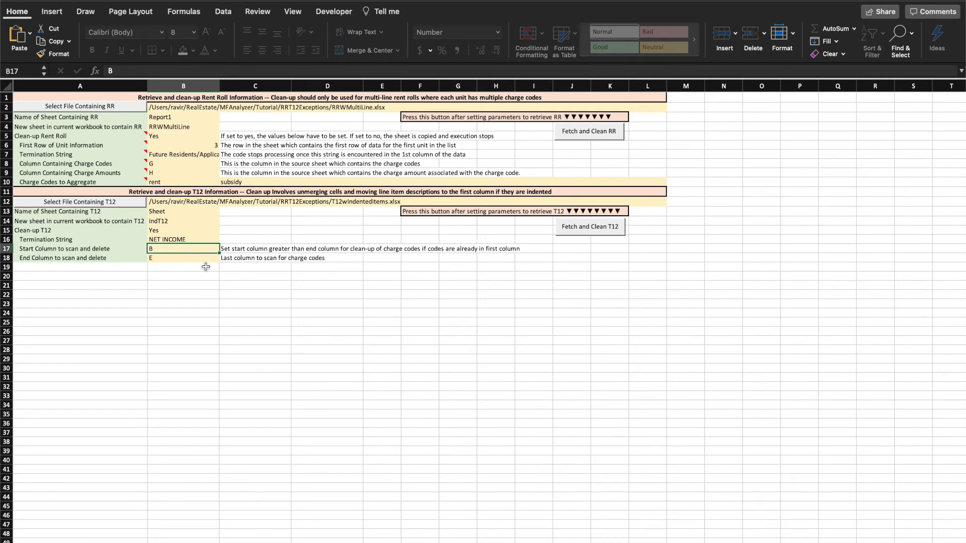
pyautogui.hotkey('shift', 'Down')
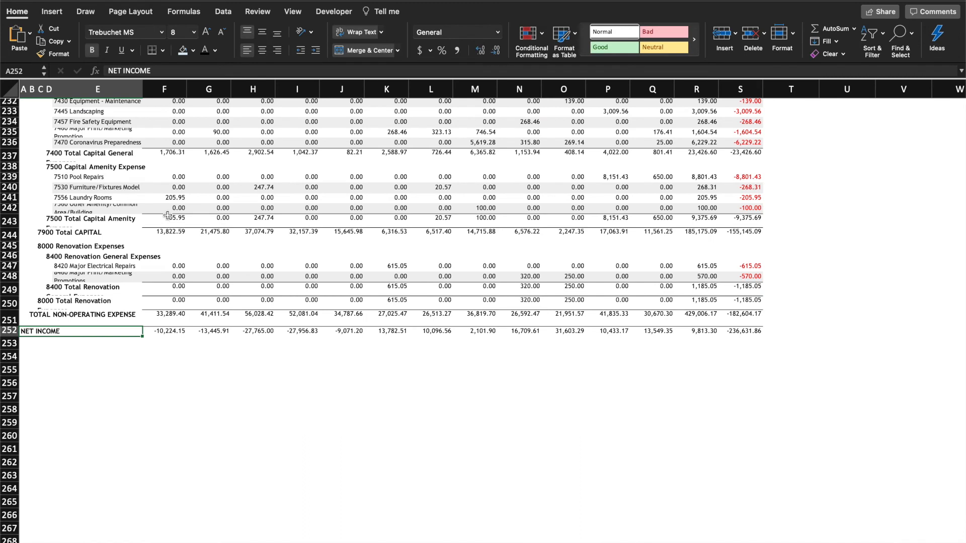
pyautogui.click(128, 92)
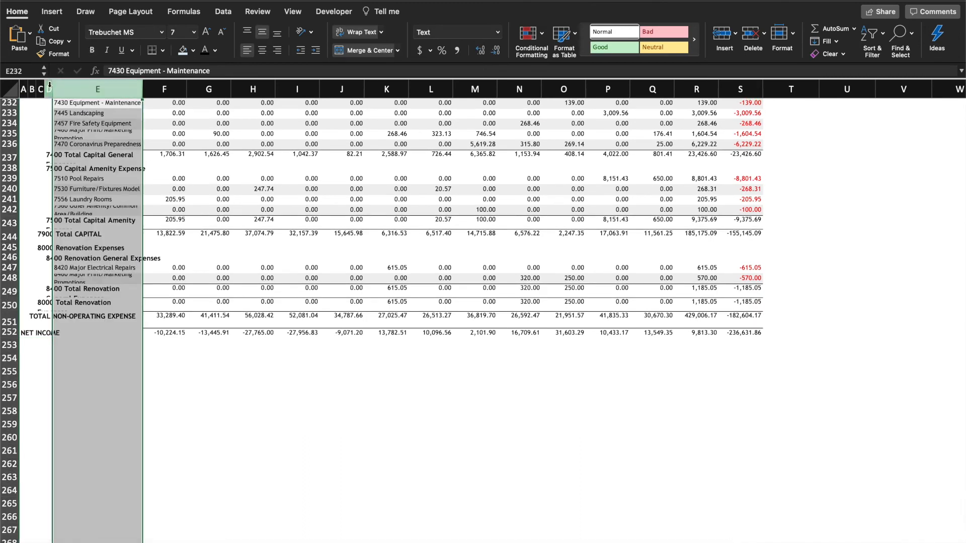
pyautogui.click(24, 89)
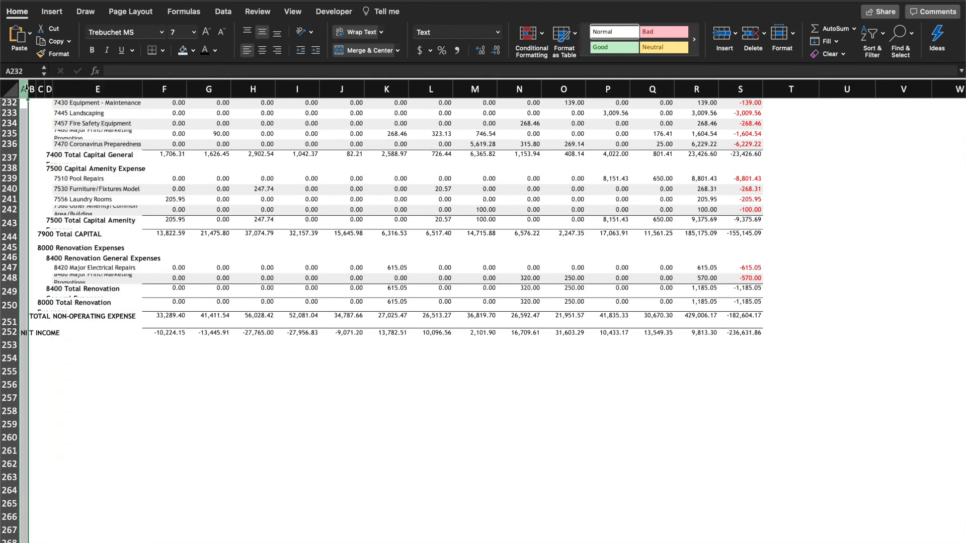
pyautogui.moveTo(31, 89); pyautogui.dragTo(88, 93)
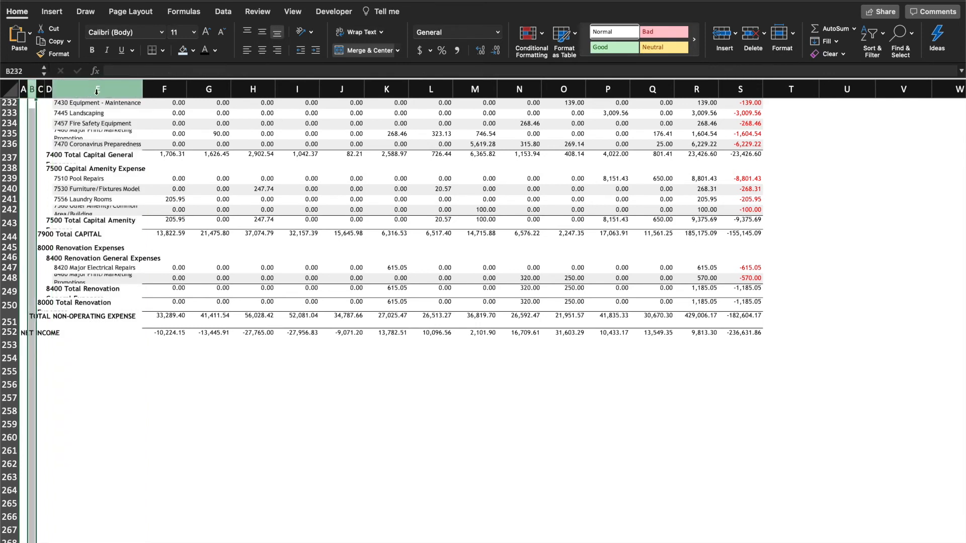
pyautogui.keyDown('shift'); pyautogui.click(97, 92); pyautogui.keyUp('shift')
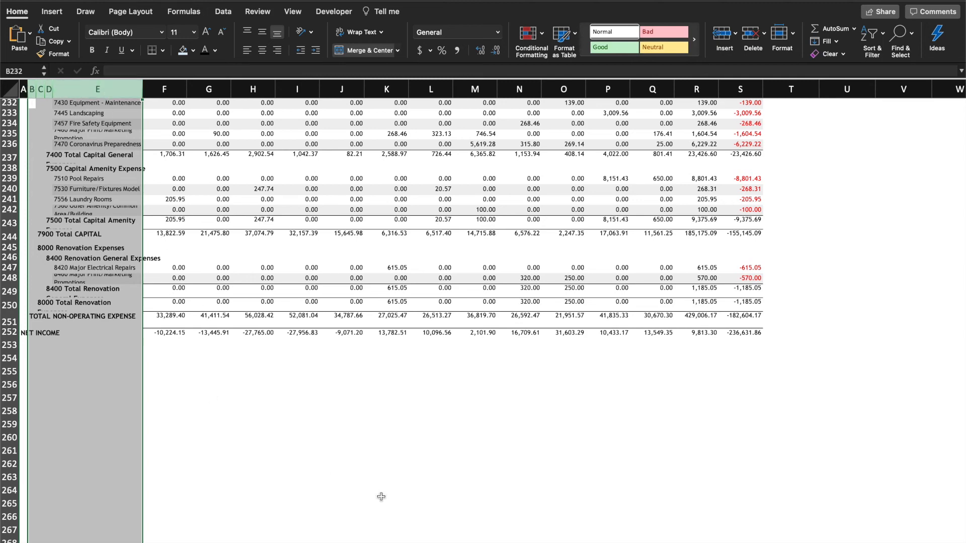
pyautogui.press('super+grave')
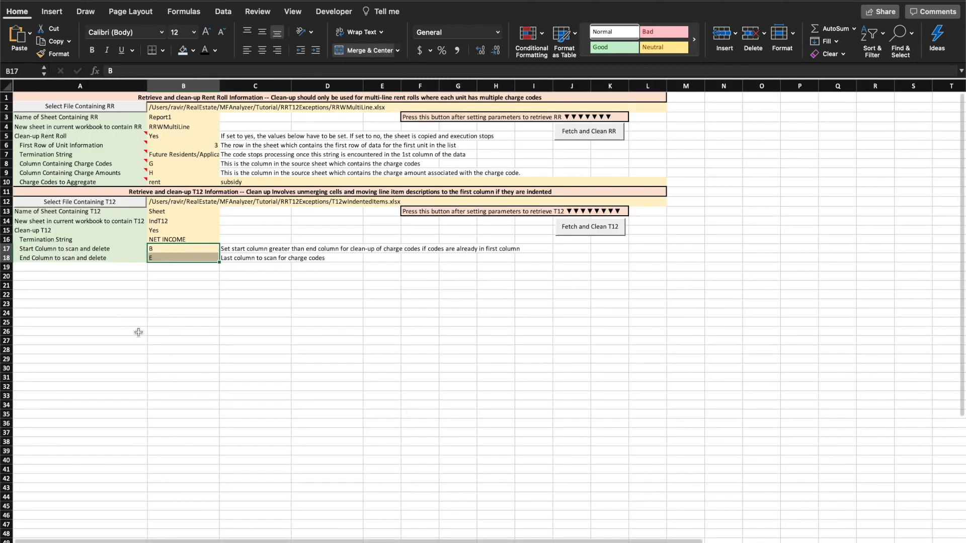
# - Recheck the start and end scan columns in B17 and B18 against the indented columns of the source workbook
pyautogui.click(163, 245)
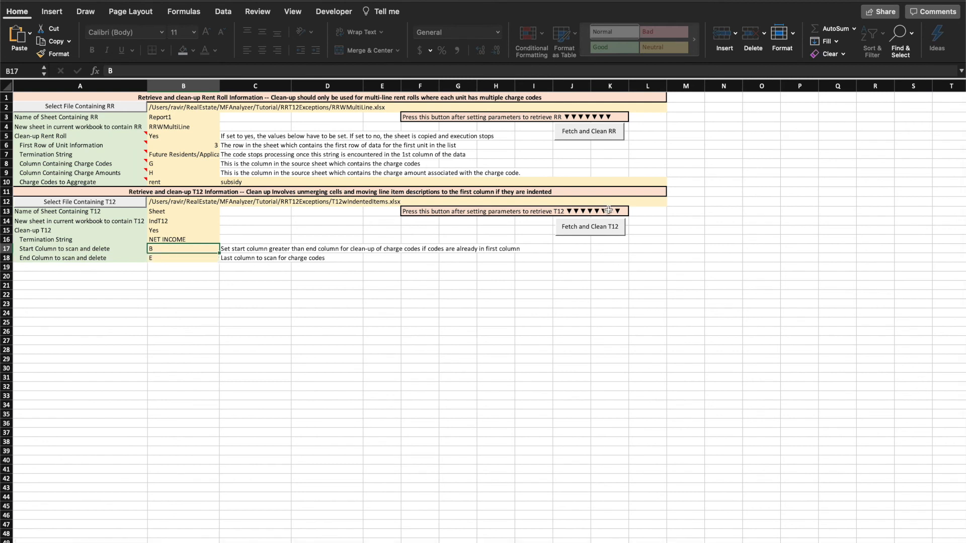
pyautogui.press('Down')
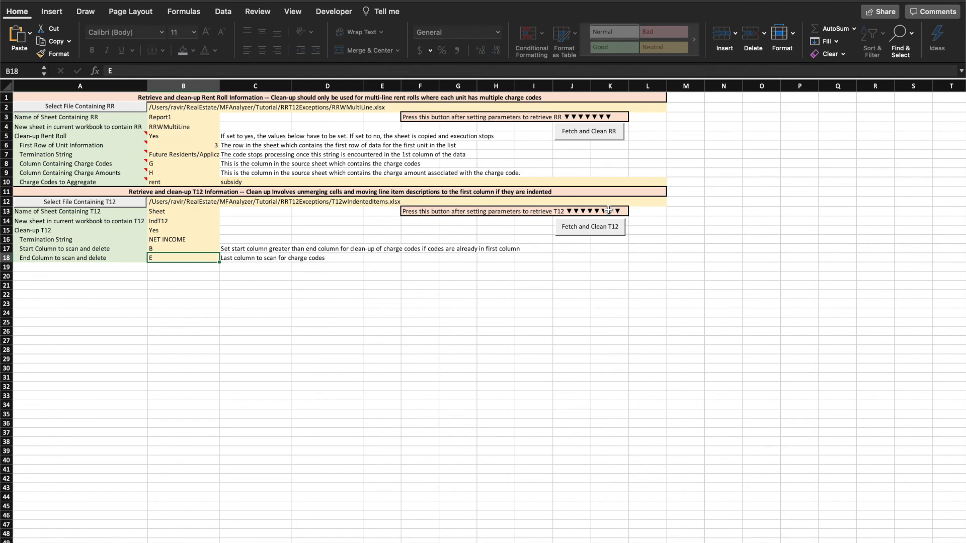
pyautogui.press('super+grave')
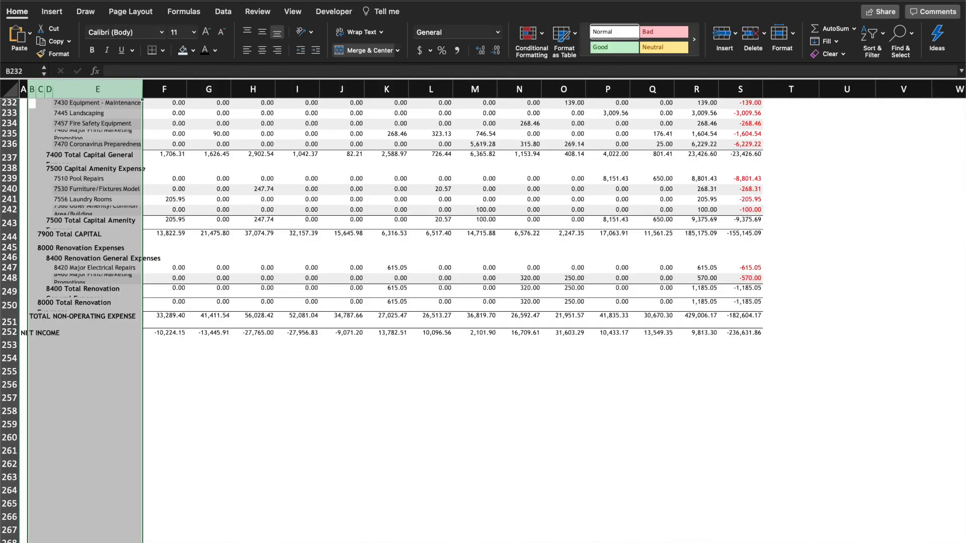
pyautogui.press('super+grave')
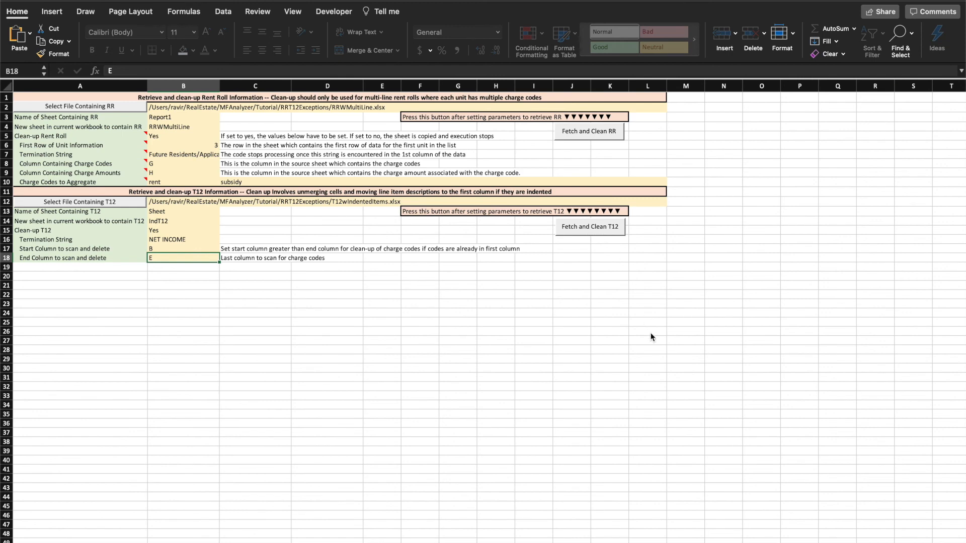
# - Run the T12 fetch and clean-up, acknowledge its completion, and open the new IndT12 sheet
pyautogui.press('super+grave')
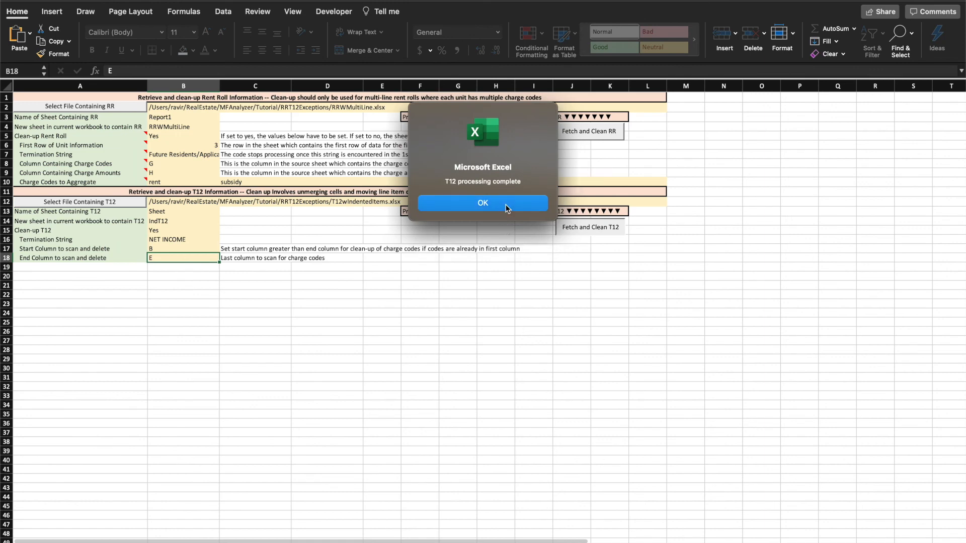
pyautogui.click(506, 205)
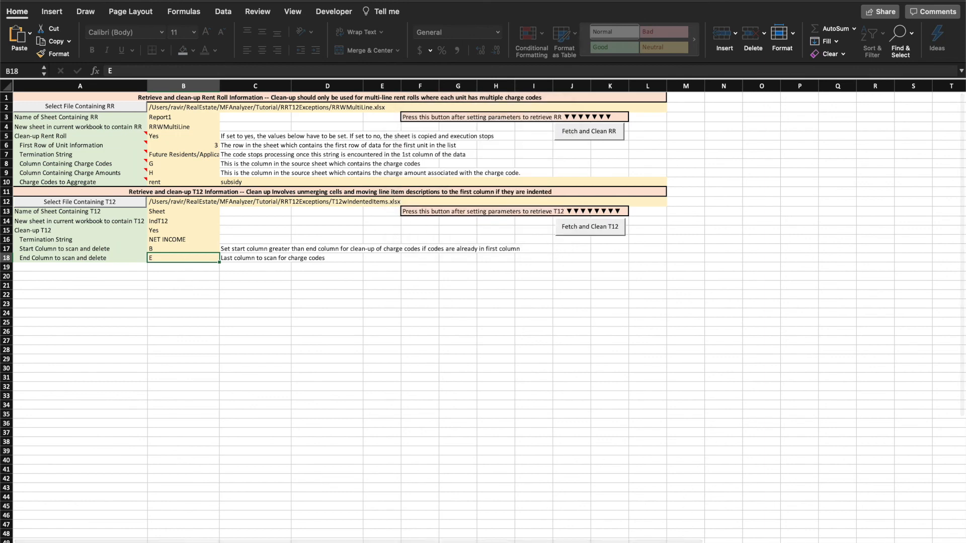
pyautogui.hotkey('ctrl', 'pagedown')
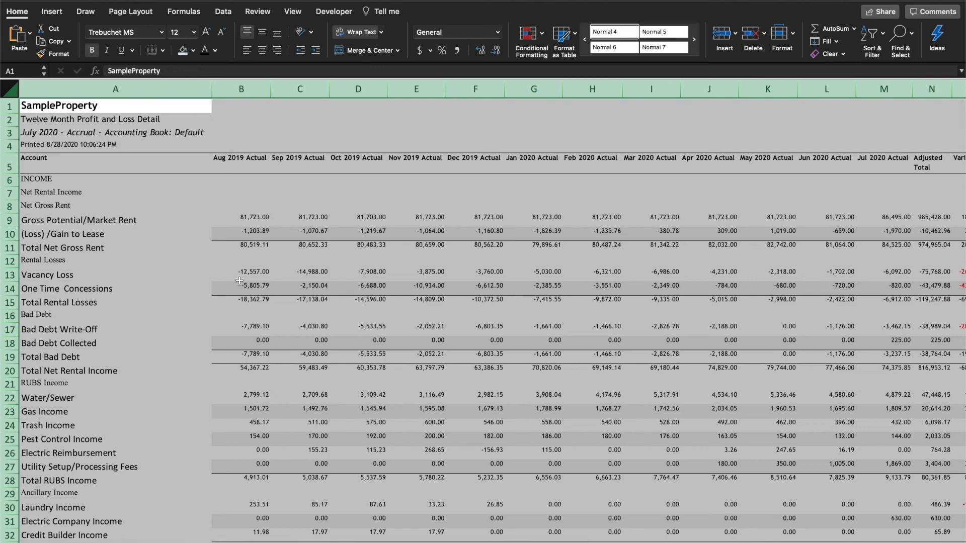
# - Inspect the Gross Potential/Market Rent row of the cleaned T12, covering its monthly amounts and its description in column A
pyautogui.click(243, 215)
pyautogui.hotkey('shift', 'Right')
pyautogui.hotkey('shift', 'Right')
pyautogui.hotkey('shift', 'Right')
pyautogui.hotkey('shift', 'Right')
pyautogui.hotkey('shift', 'Right')
pyautogui.hotkey('shift', 'Right')
pyautogui.hotkey('shift', 'Right')
pyautogui.hotkey('shift', 'Right')
pyautogui.hotkey('shift', 'Right')
pyautogui.hotkey('shift', 'Right')
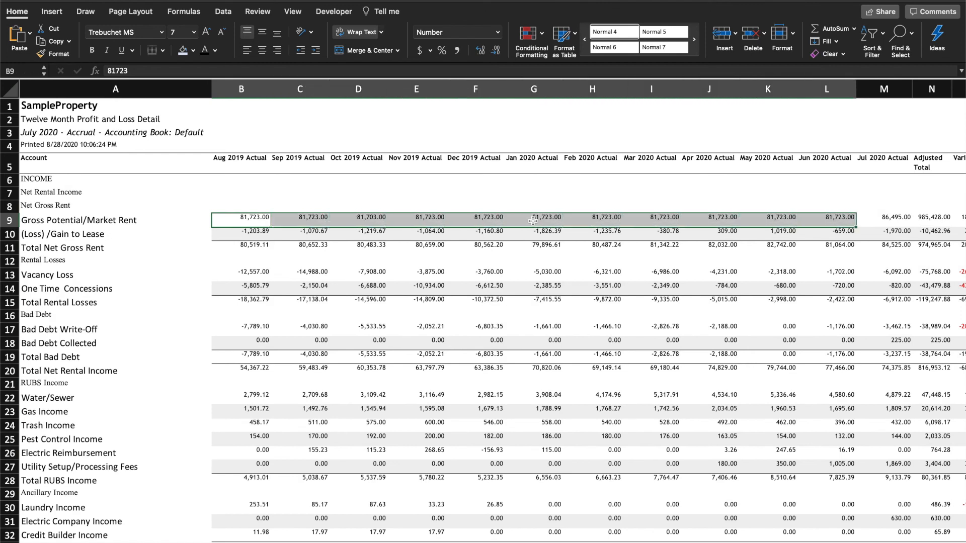
pyautogui.press('Left')
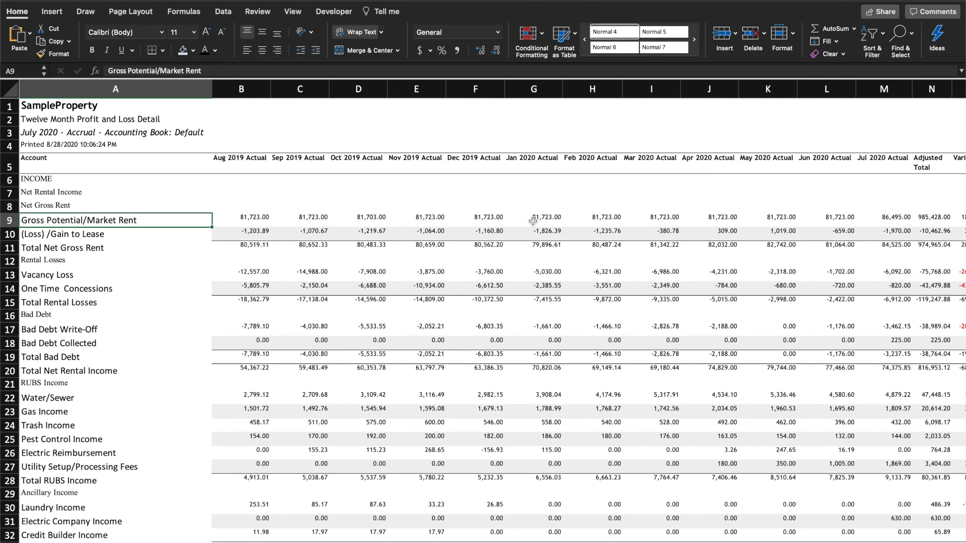